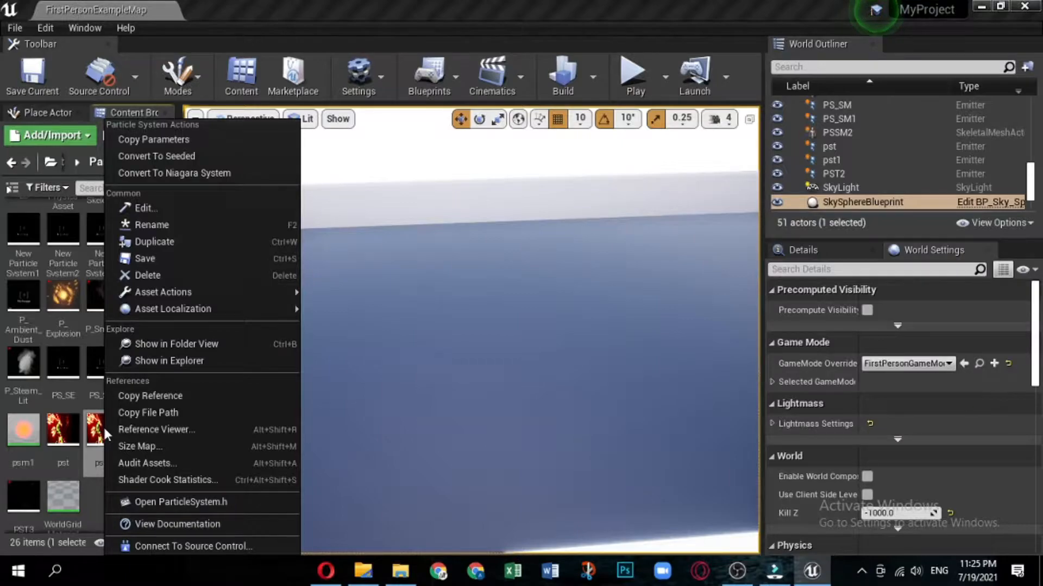
Step: Convert the pst1 particle system to a Niagara system
left_click(184, 174)
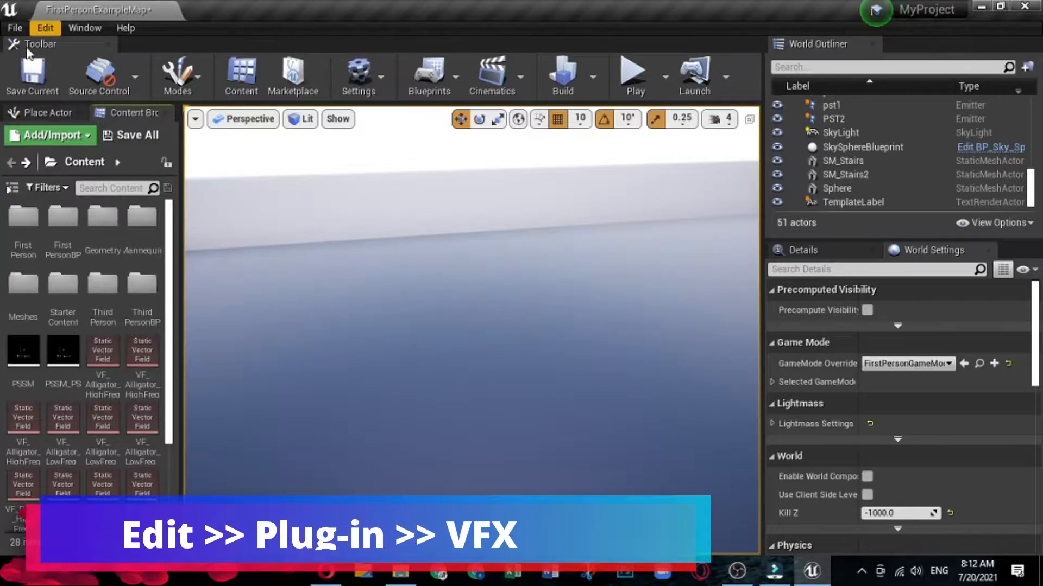
Step: Check whether the Niagara and Cascade To Niagara Converter plugins in the built-in FX category are enabled
left_click(44, 28)
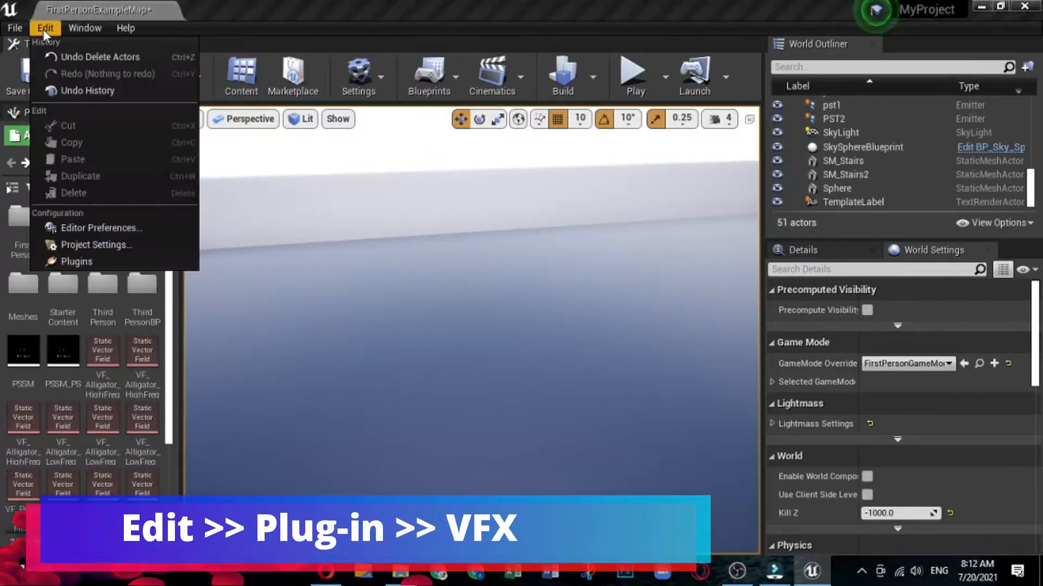
left_click(76, 263)
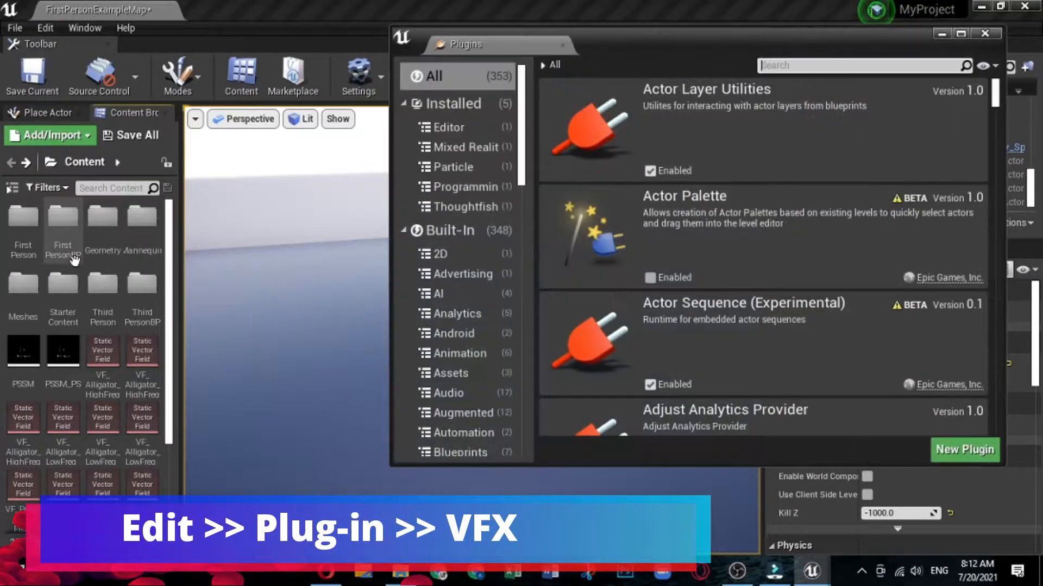
left_click(834, 65)
left_click_drag(522, 120, 530, 231)
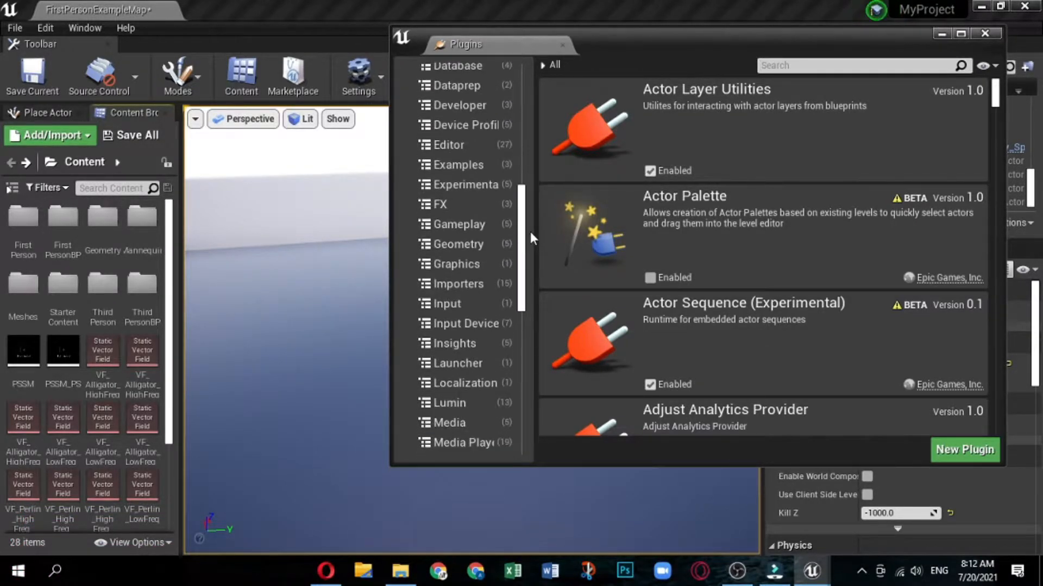
left_click(444, 205)
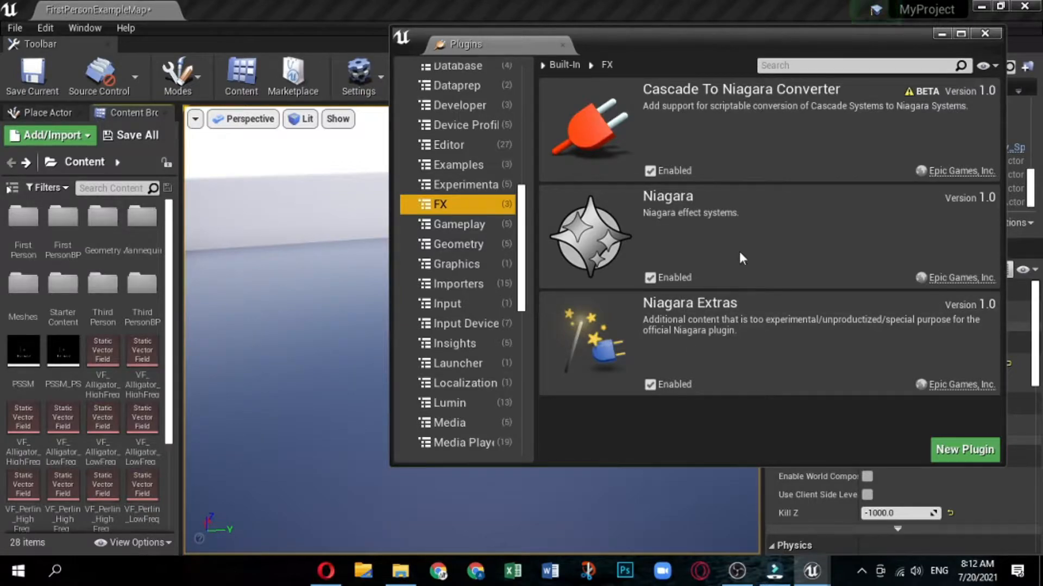
left_click(984, 34)
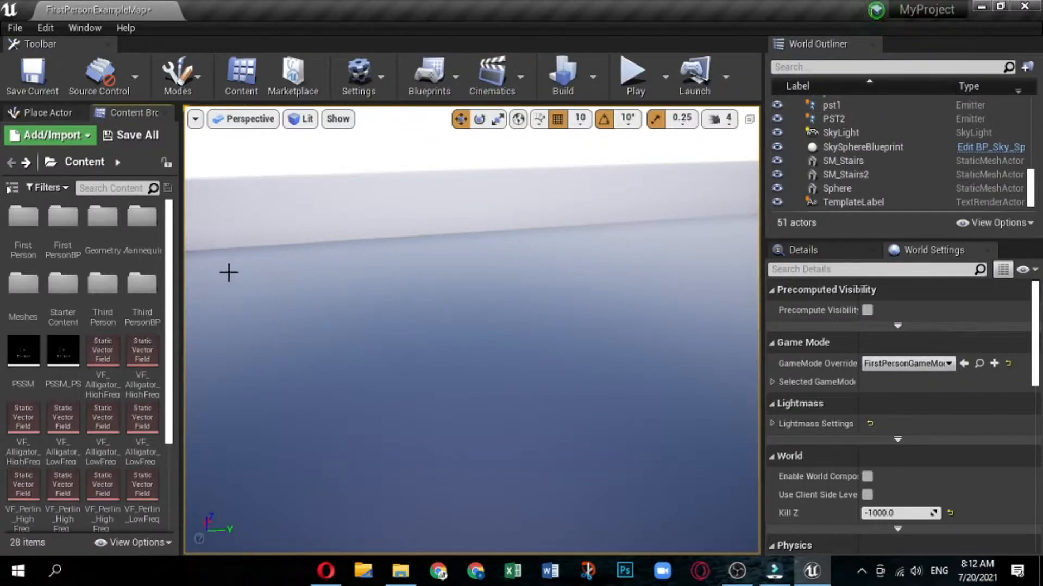
Step: Convert the PST2 particle system in StarterContent/Particles to a Niagara system and open PST2_Converted to view its preview
double_click(61, 282)
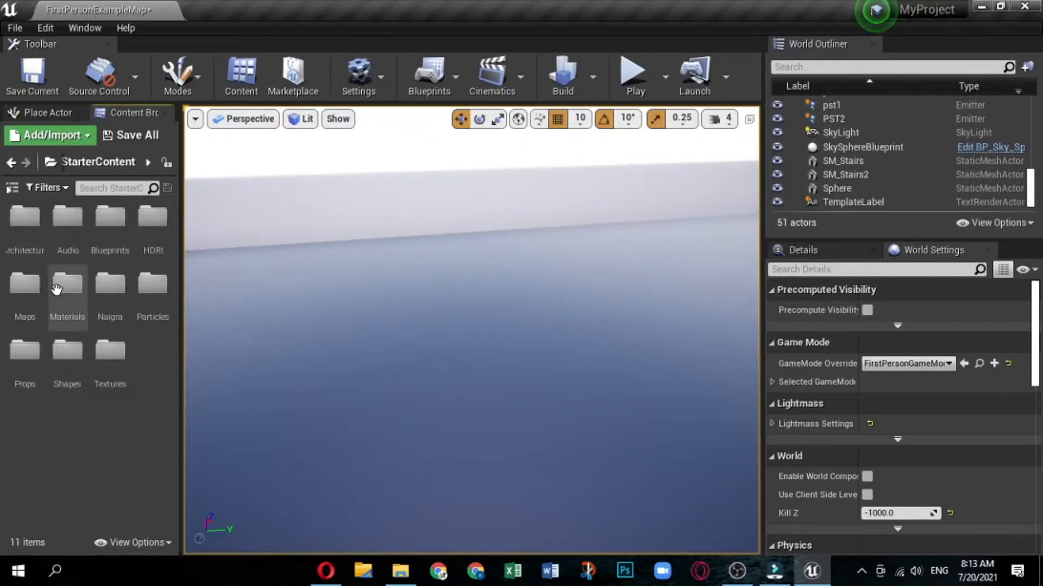
double_click(153, 283)
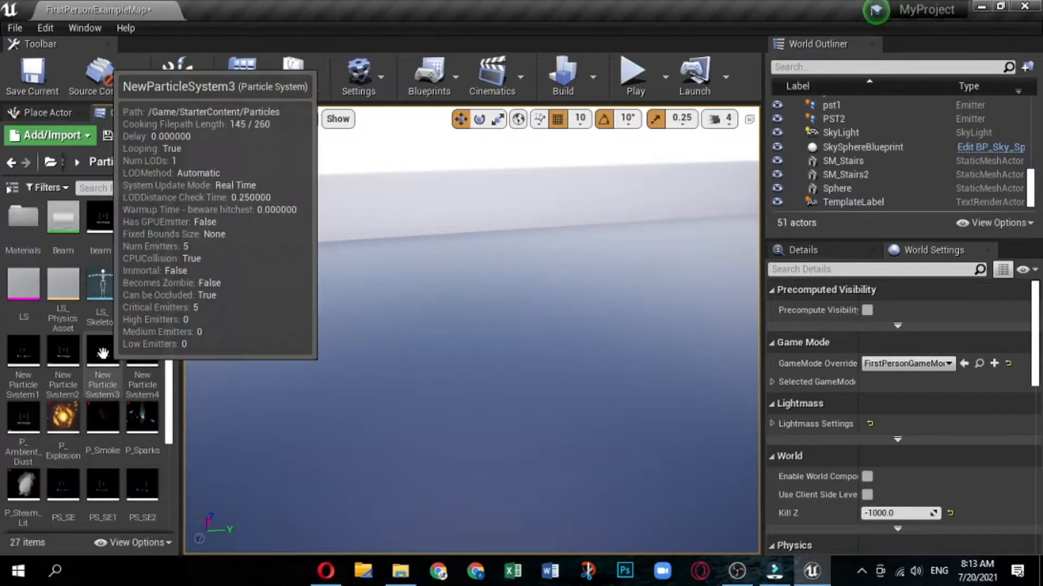
scroll(103, 353, "down", 2)
scroll(103, 354, "down", 1)
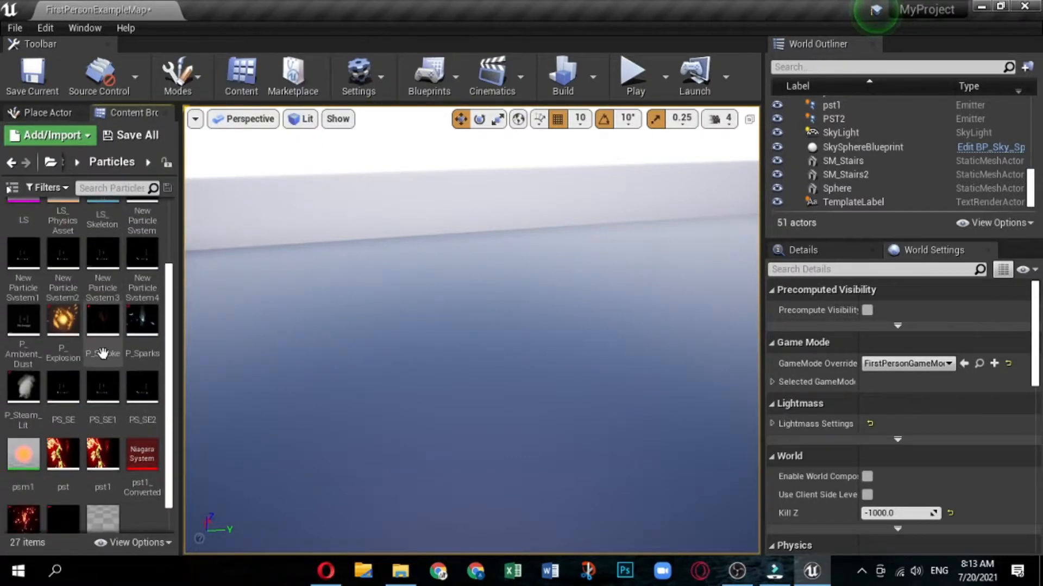
scroll(103, 353, "down", 1)
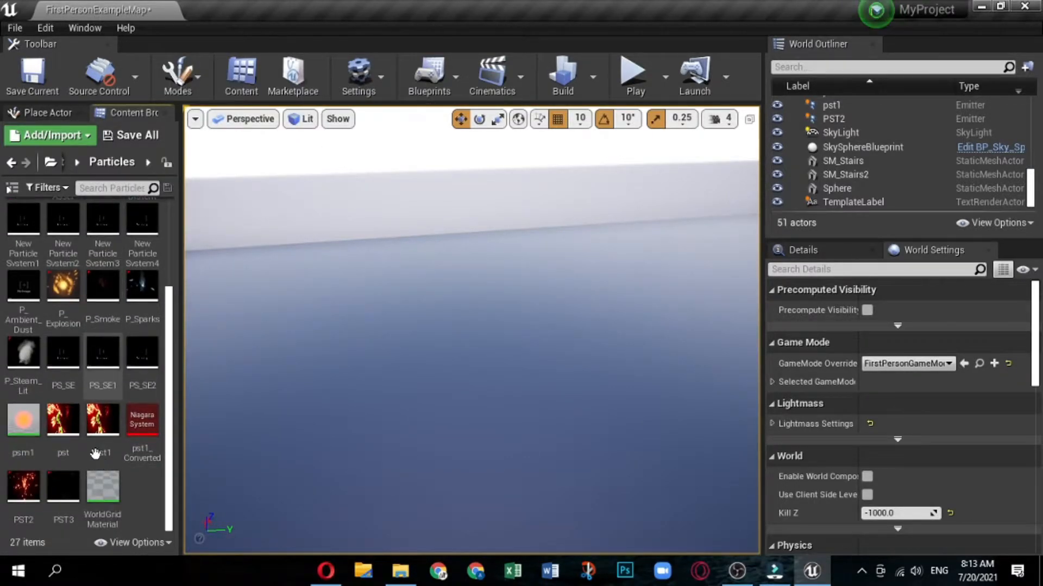
right_click(21, 490)
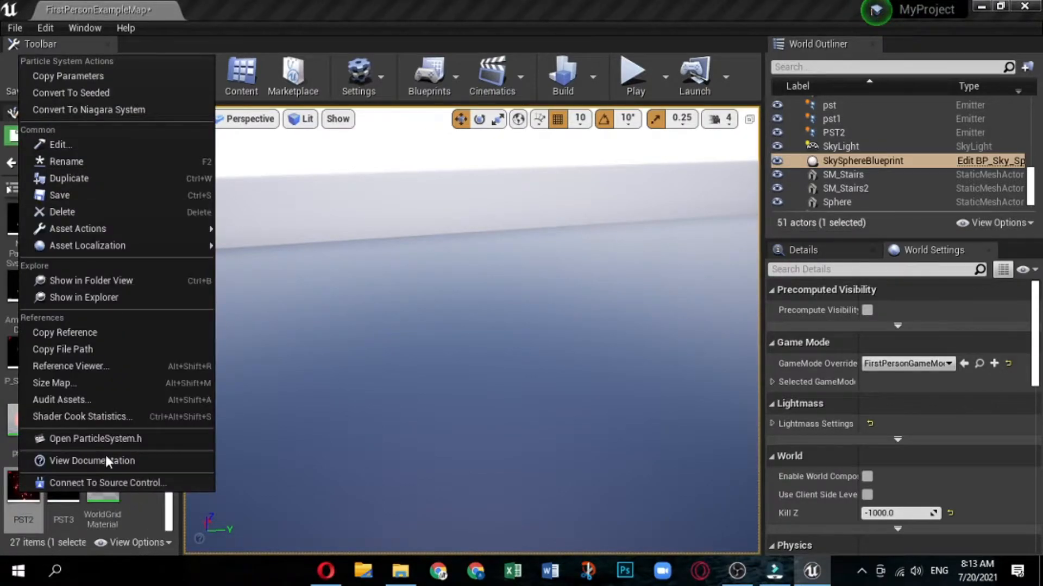
left_click(119, 110)
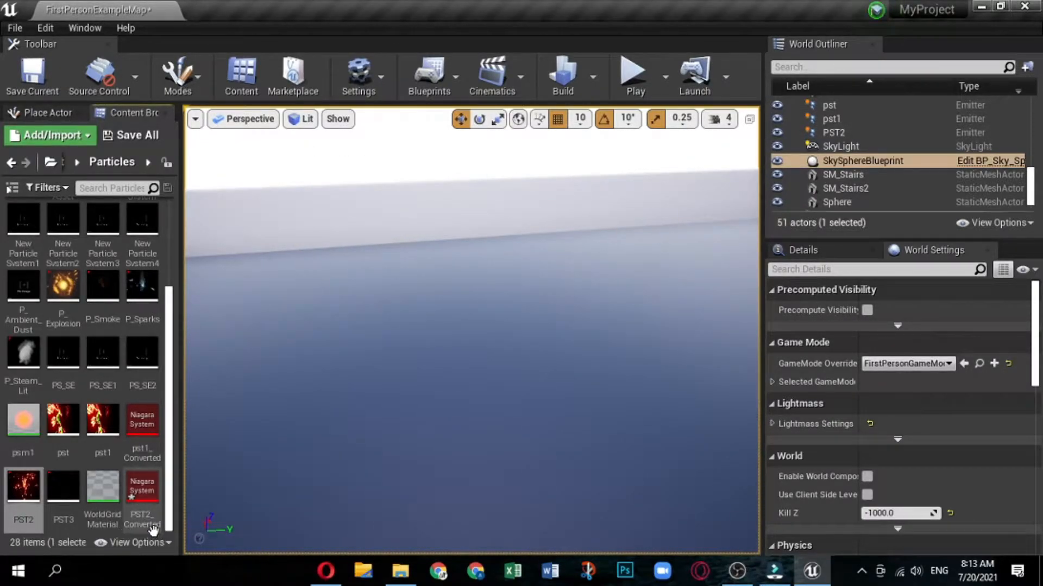
double_click(144, 505)
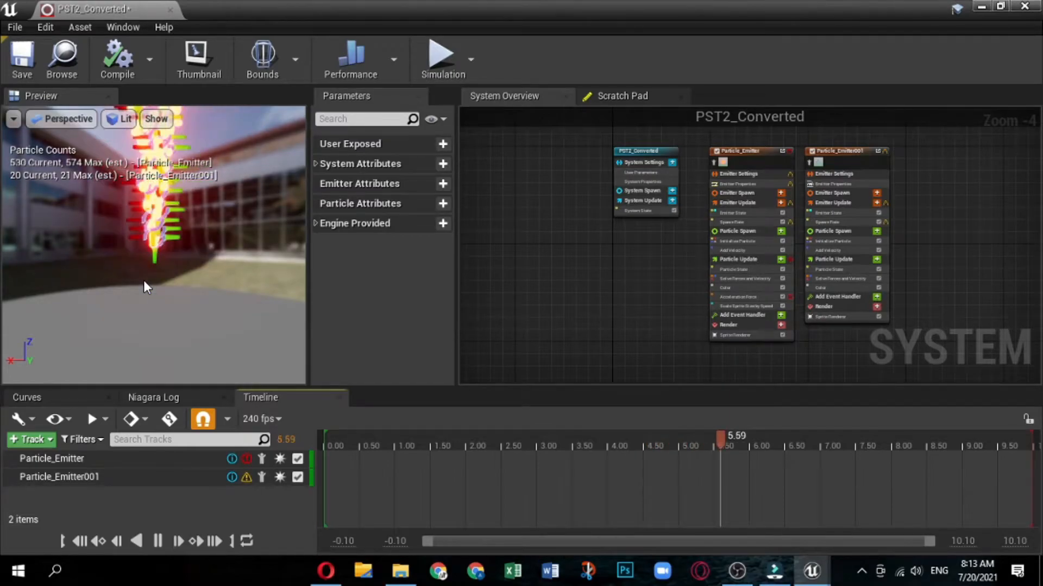
mouse_move(165, 306)
left_mouse_down()
mouse_move(164, 282)
mouse_move(164, 308)
left_mouse_up()
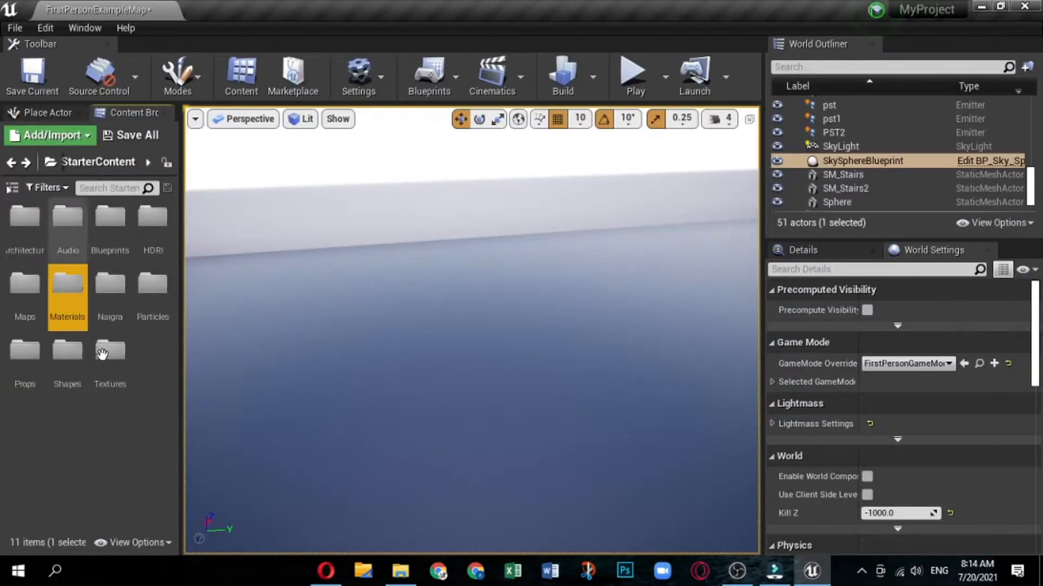
Step: Search the StarterContent folder for "smoke" and pick out the T_Smoke_SubUV texture
left_click(116, 188)
type("smo")
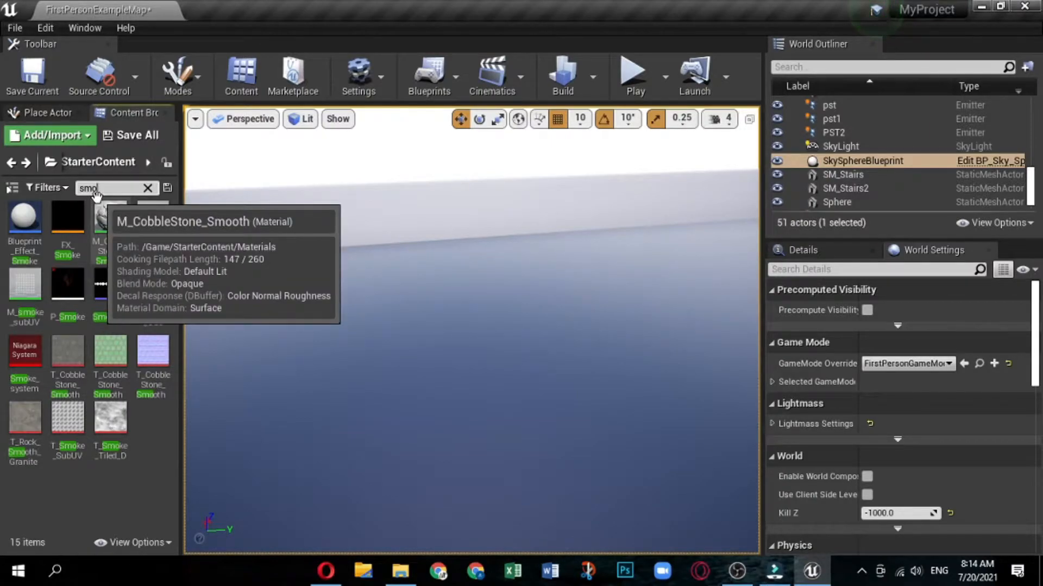
type("ke")
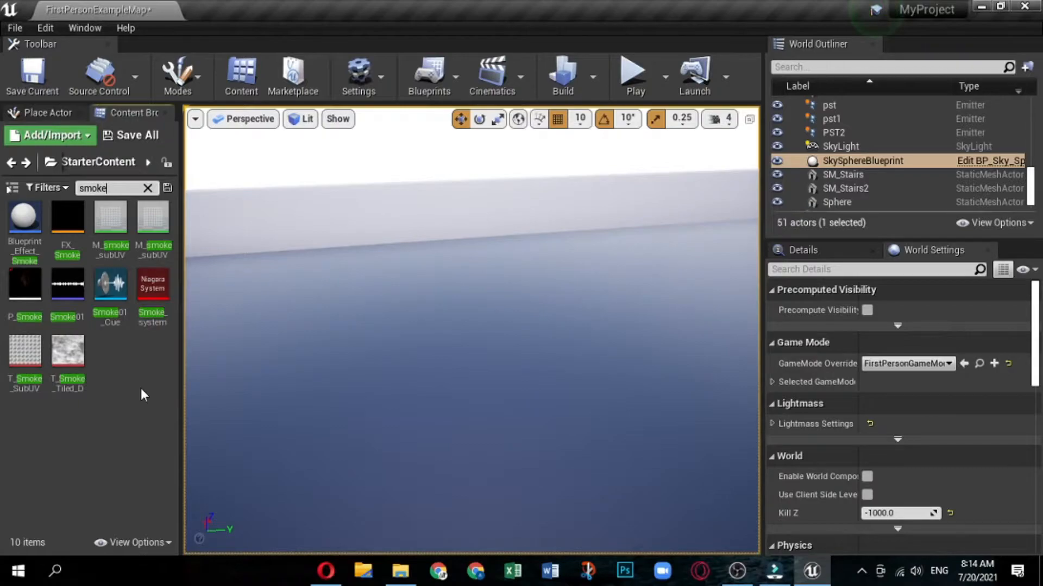
left_click(29, 346)
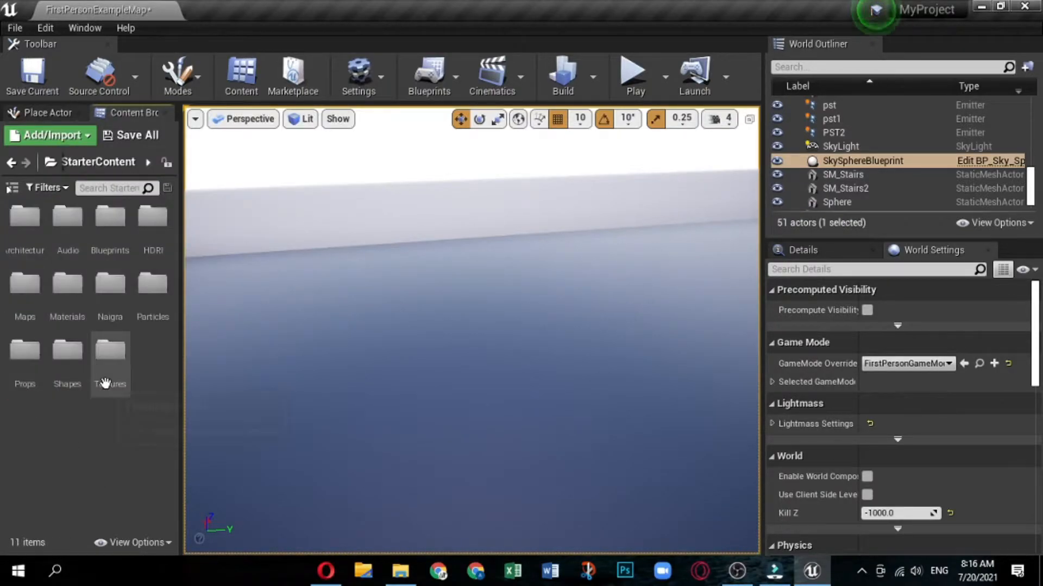
Step: Create a Niagara system in the StarterContent/Naigra/TN folder from selected emitters, adding the Simple Sprite Burst template
double_click(102, 279)
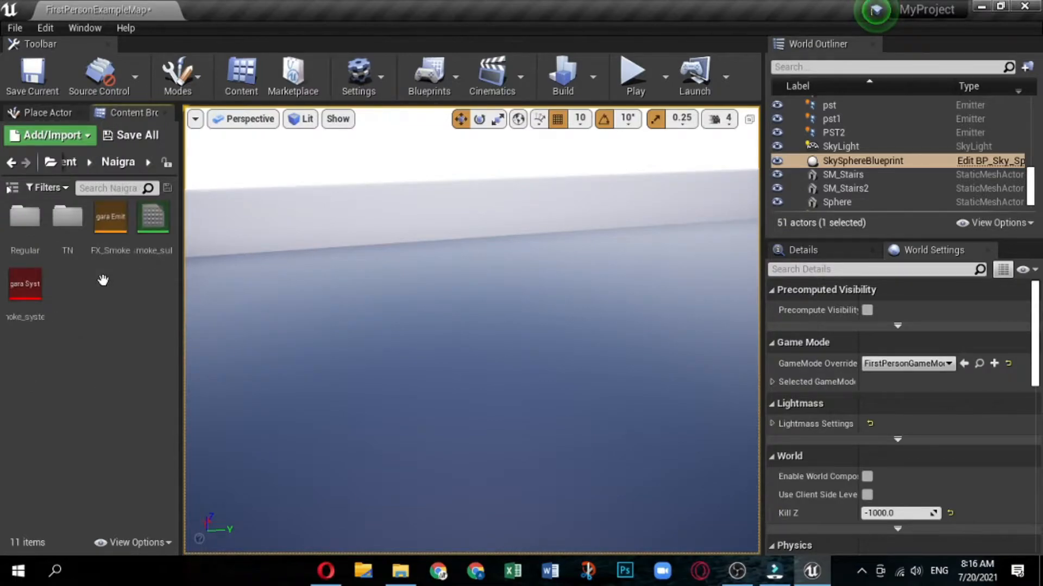
double_click(64, 215)
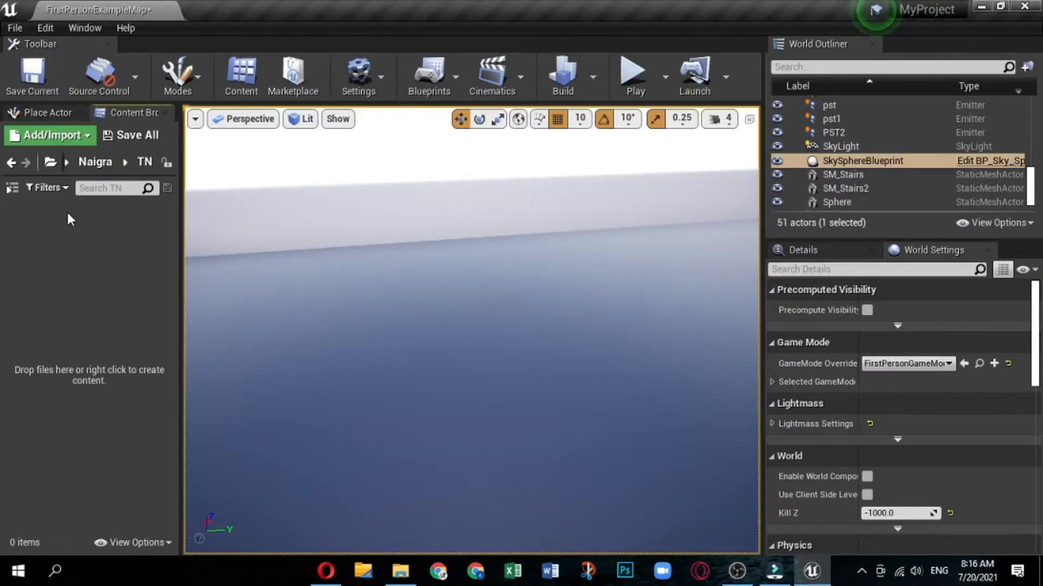
right_click(37, 258)
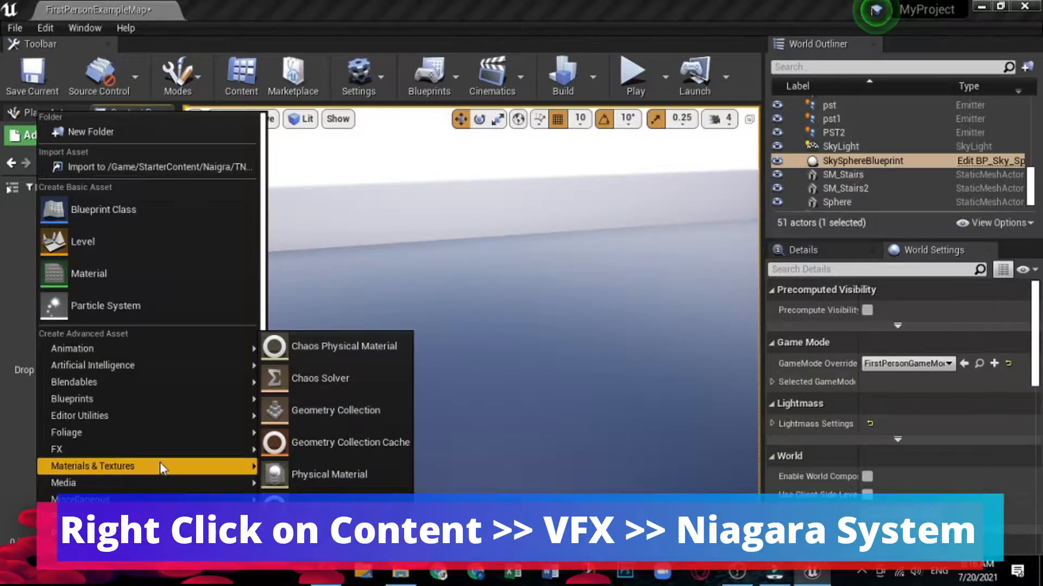
mouse_move(172, 449)
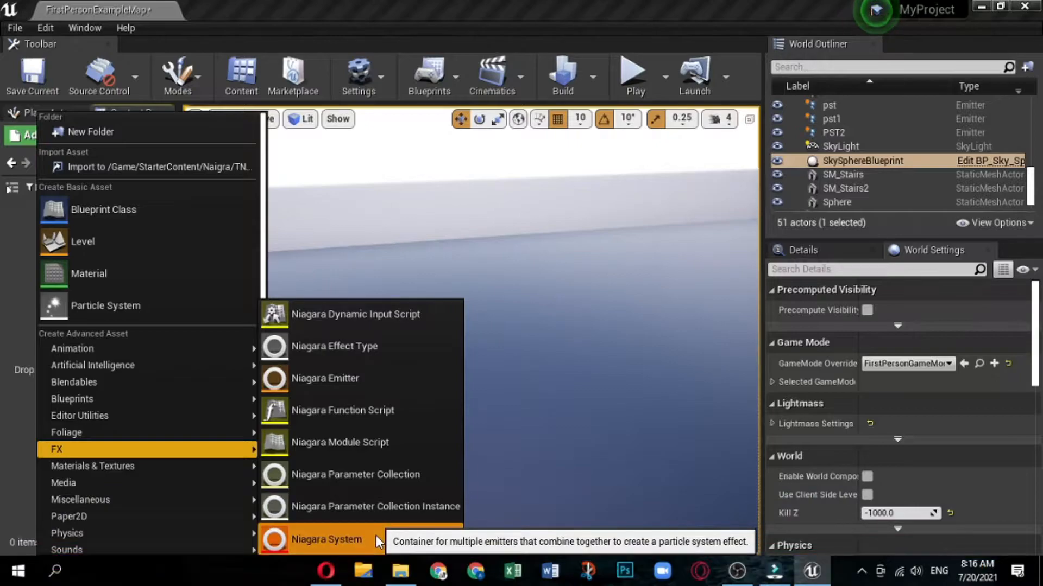
left_click(376, 541)
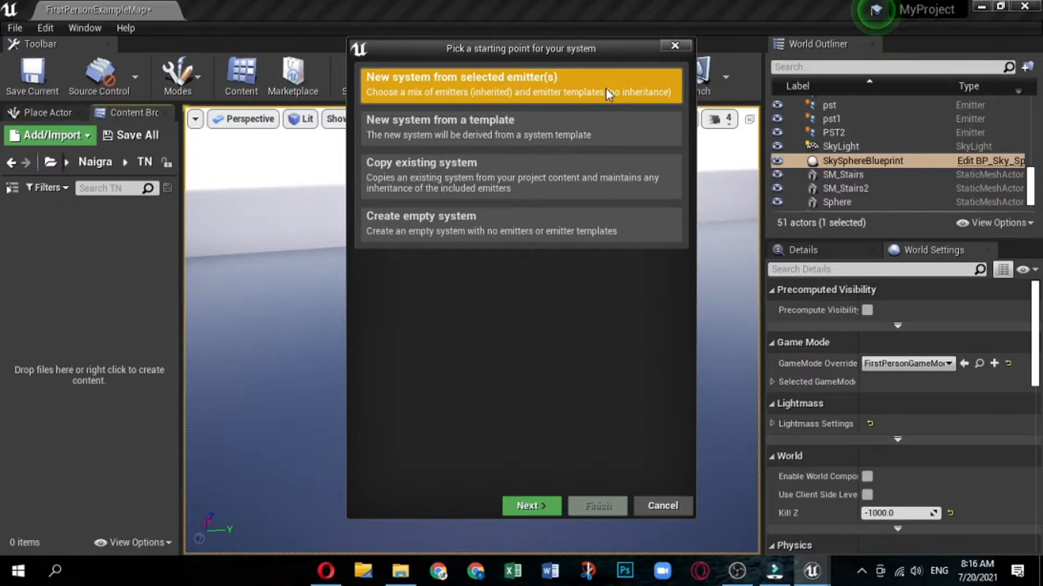
left_click(546, 502)
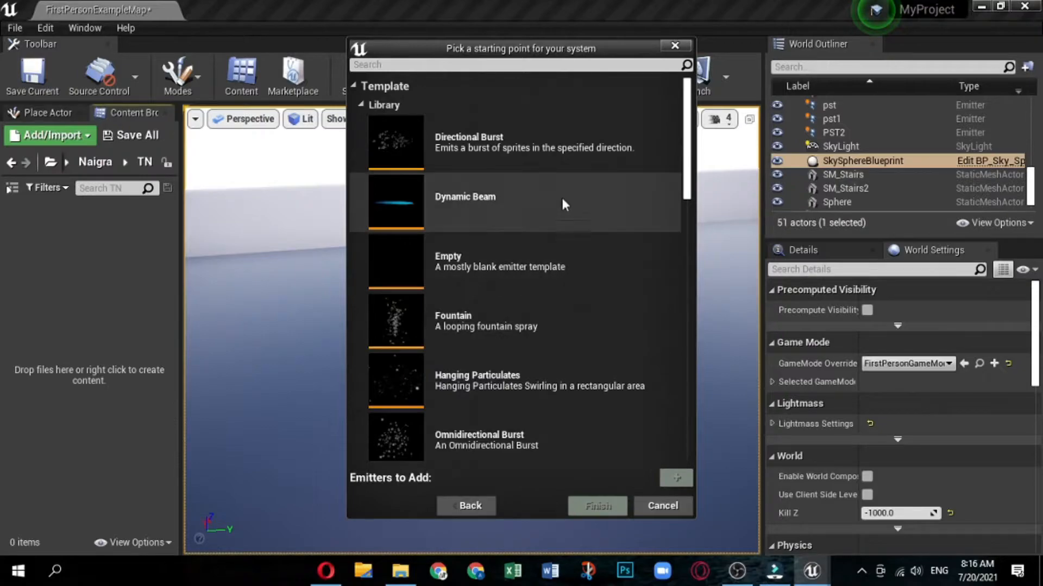
scroll(537, 413, "down", 1)
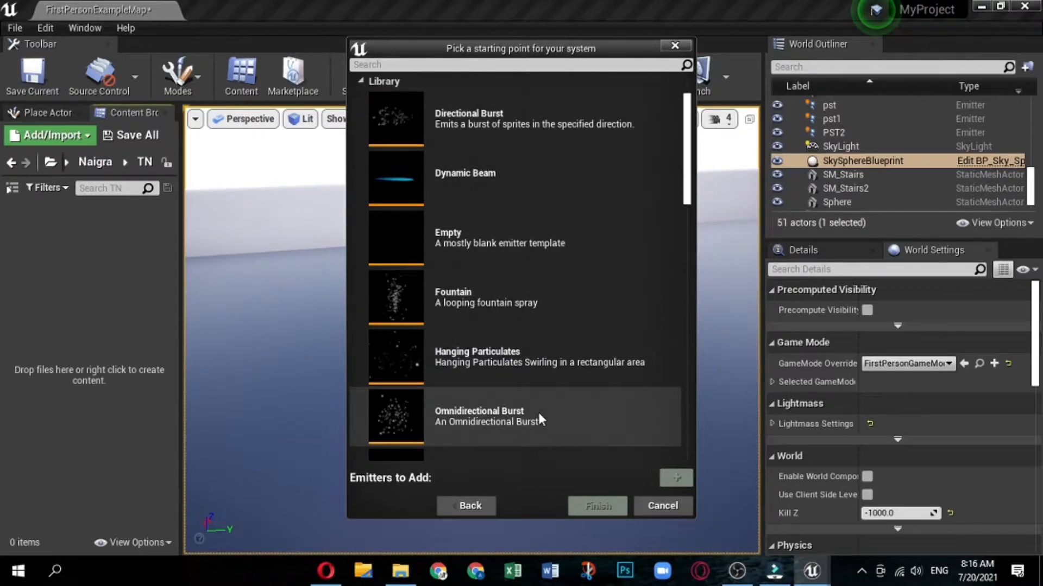
scroll(538, 411, "down", 1)
left_click(539, 412)
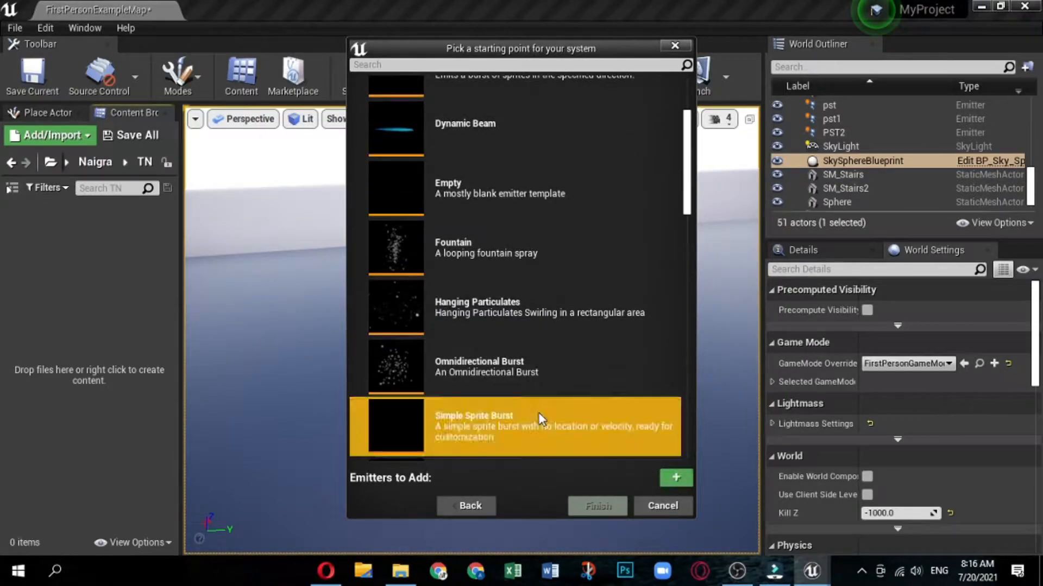
double_click(595, 418)
left_click(588, 508)
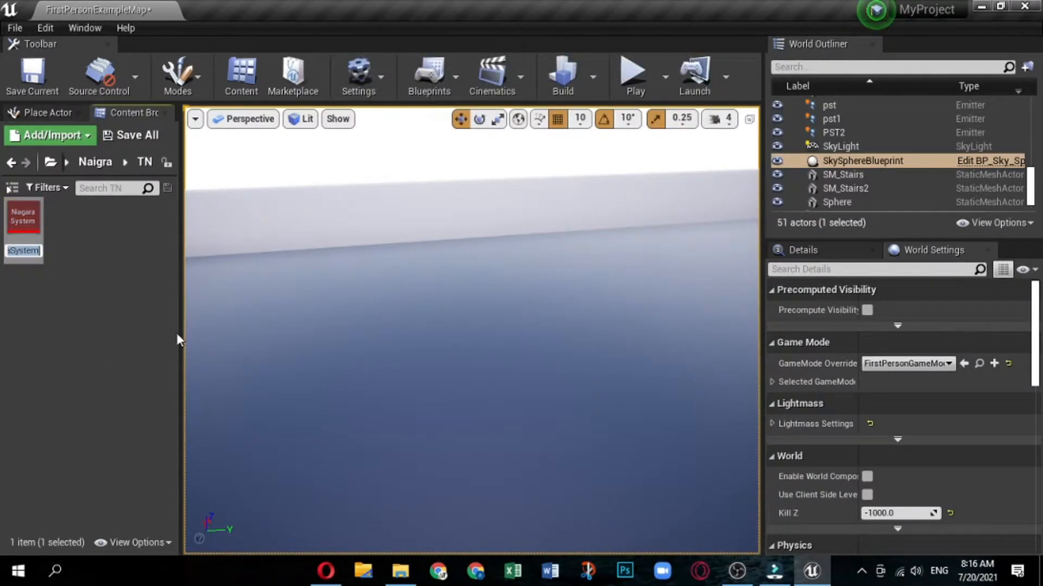
Step: Rename the new Niagara system to Smoke_system and open it, docking its editor beside the FirstPersonExampleMap level
right_click(23, 255)
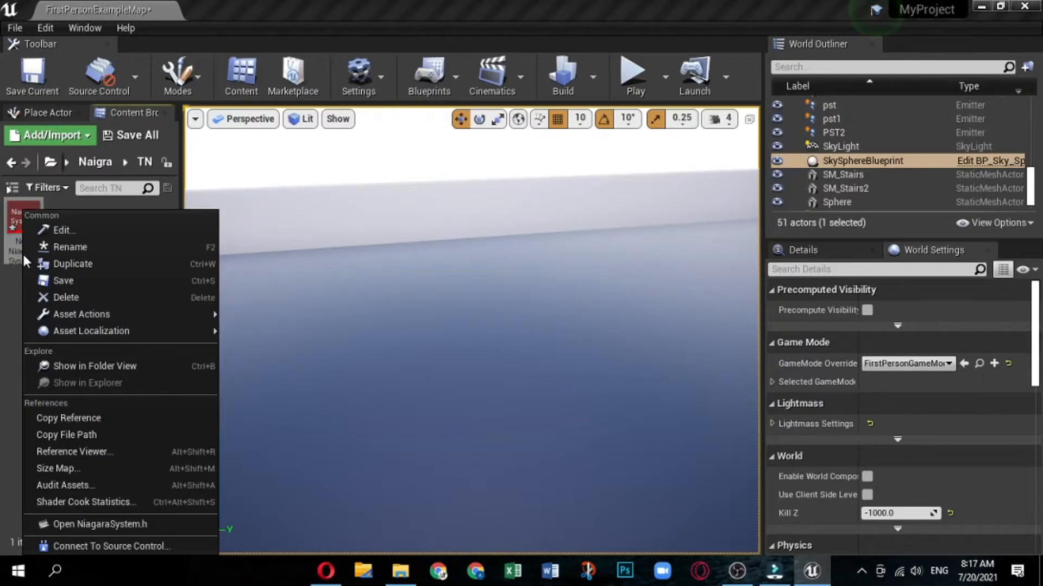
left_click(108, 245)
type("S")
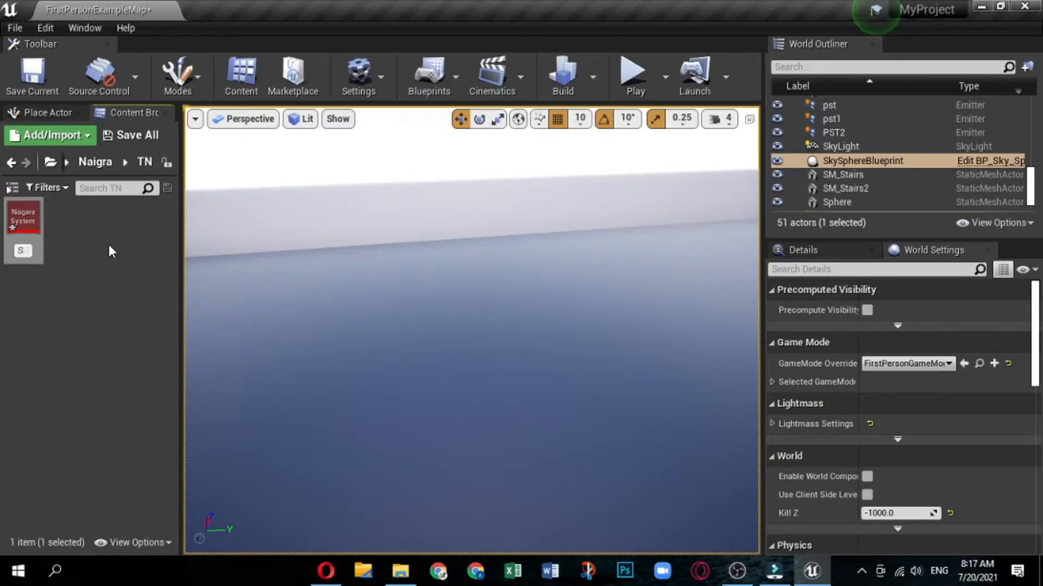
type("moke_")
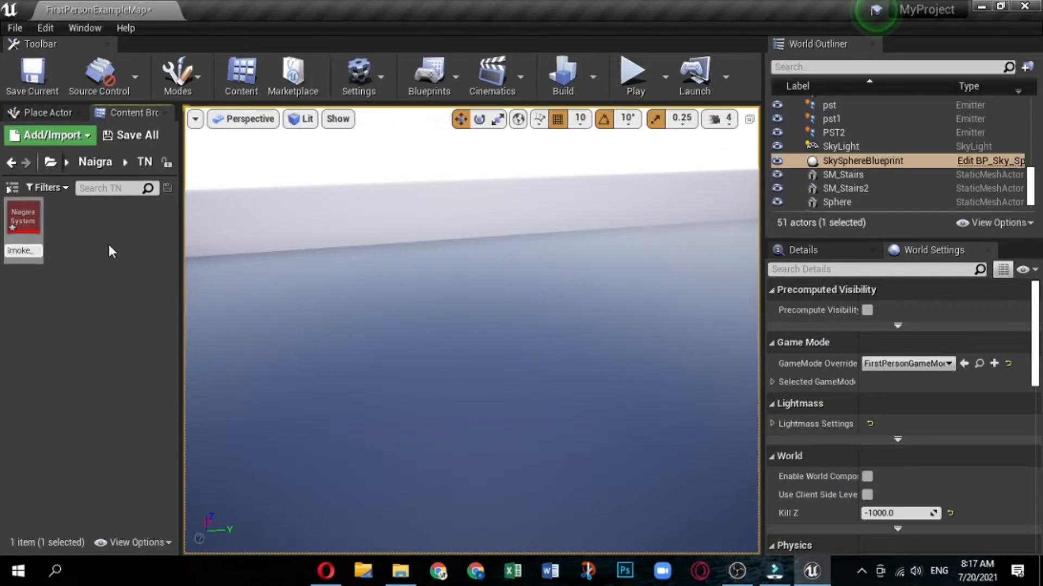
type("system")
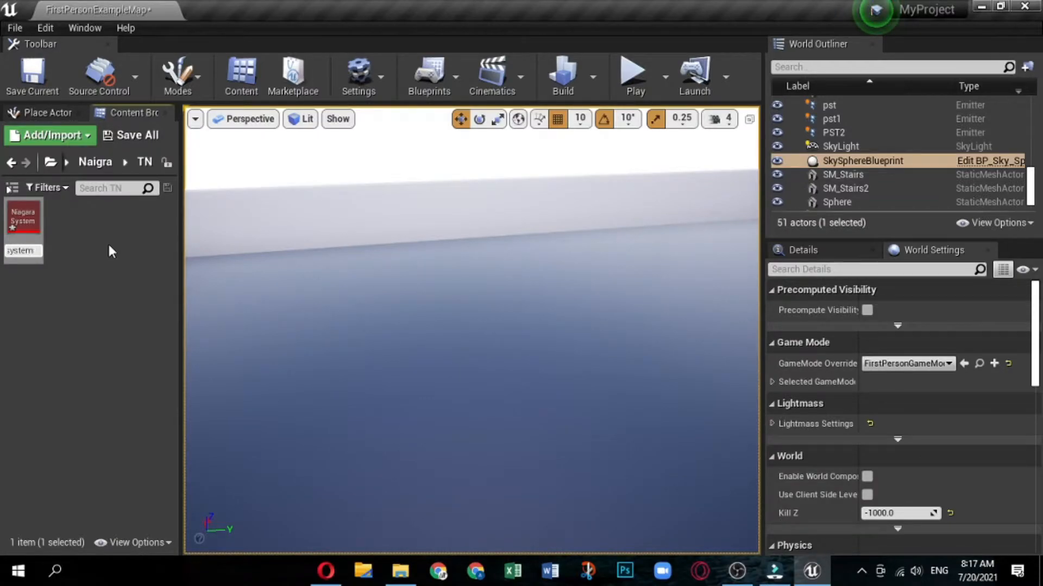
key("Return")
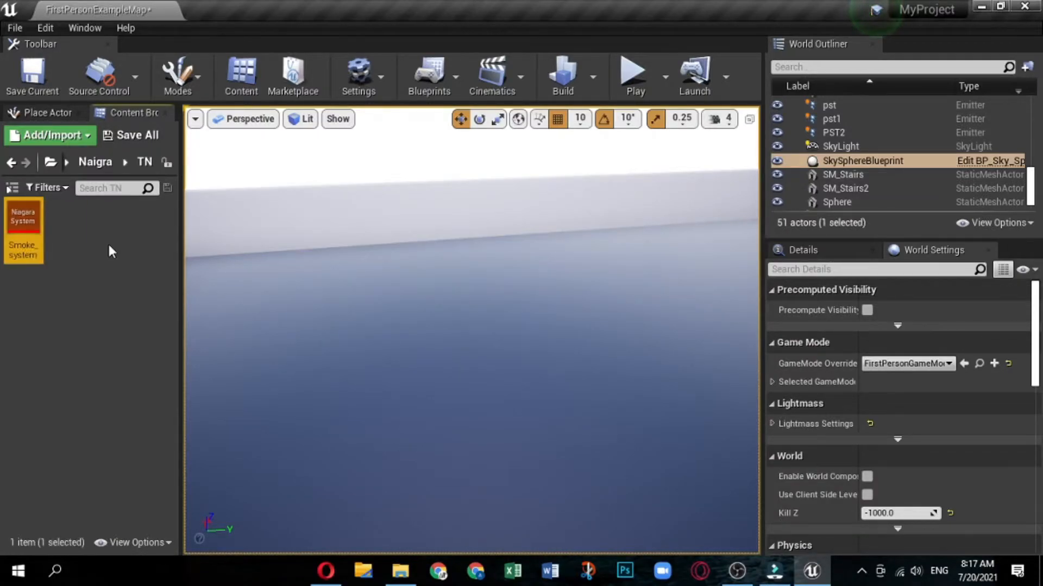
double_click(27, 227)
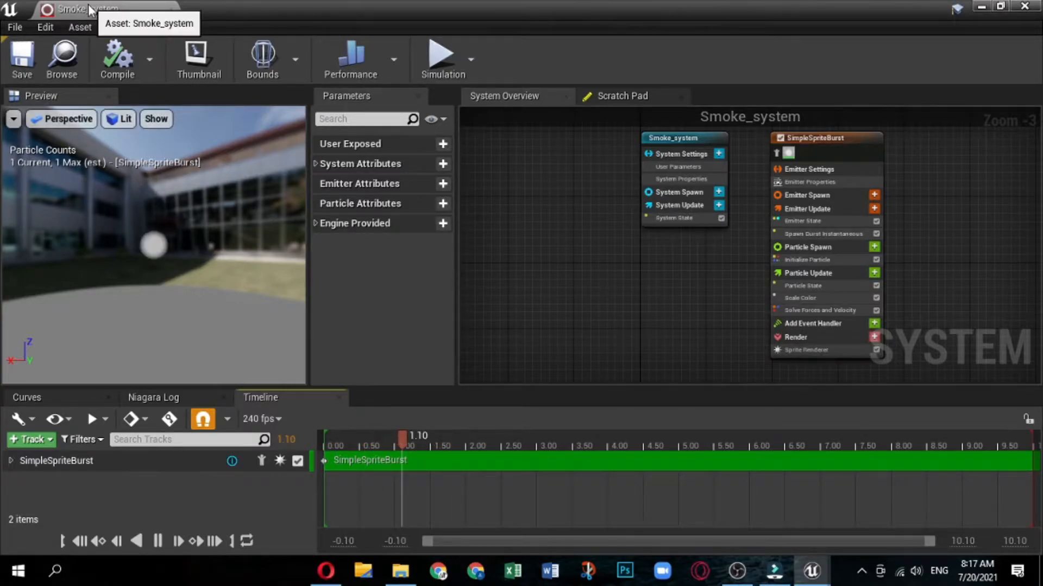
left_click_drag(122, 9, 240, 11)
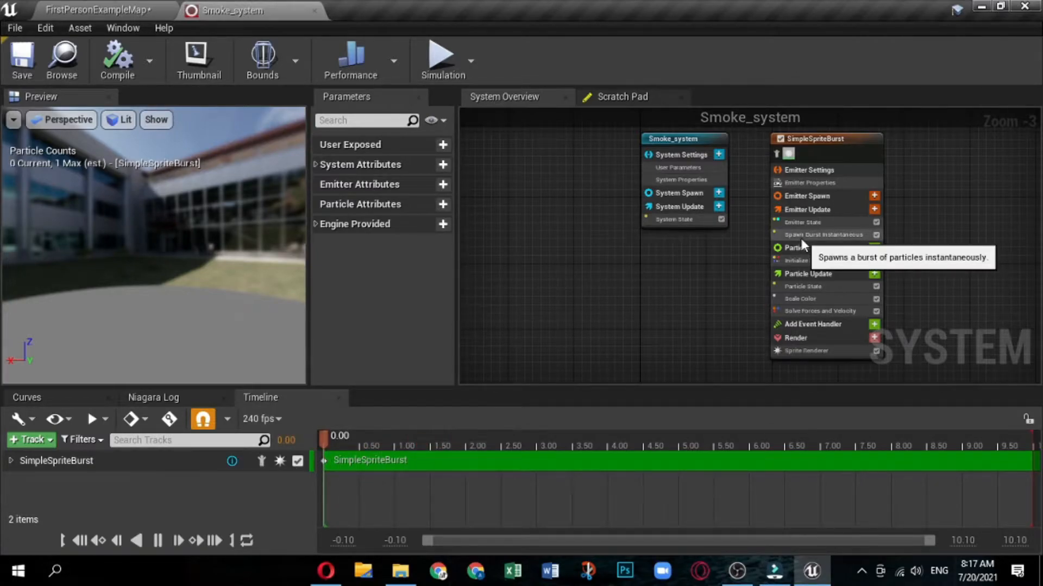
Step: Rename the SimpleSpriteBurst emitter in the system overview to FX_Smoke
scroll(801, 239, "up", 3)
right_click_drag(670, 270, 618, 348)
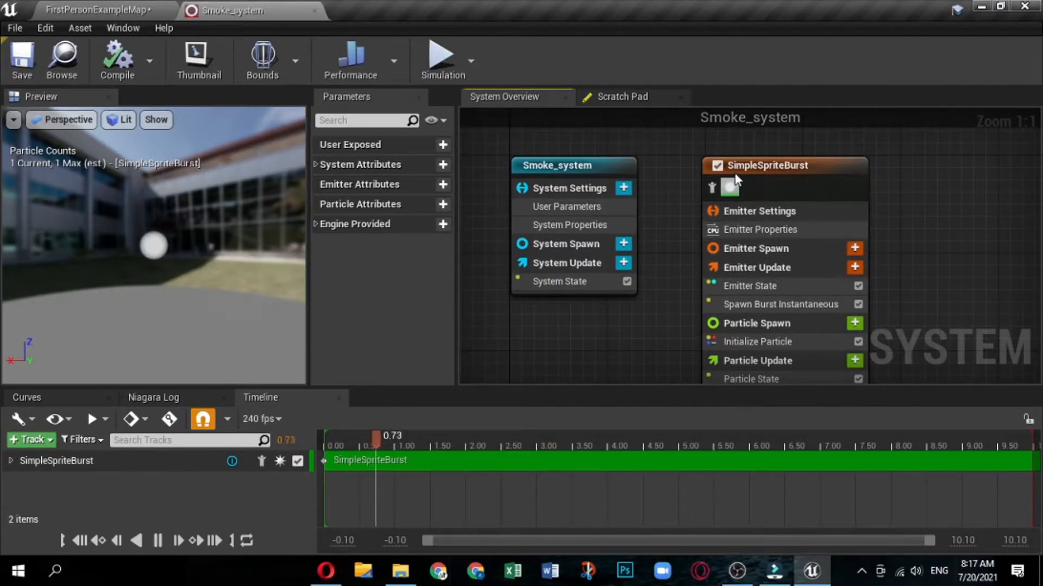
right_click(786, 165)
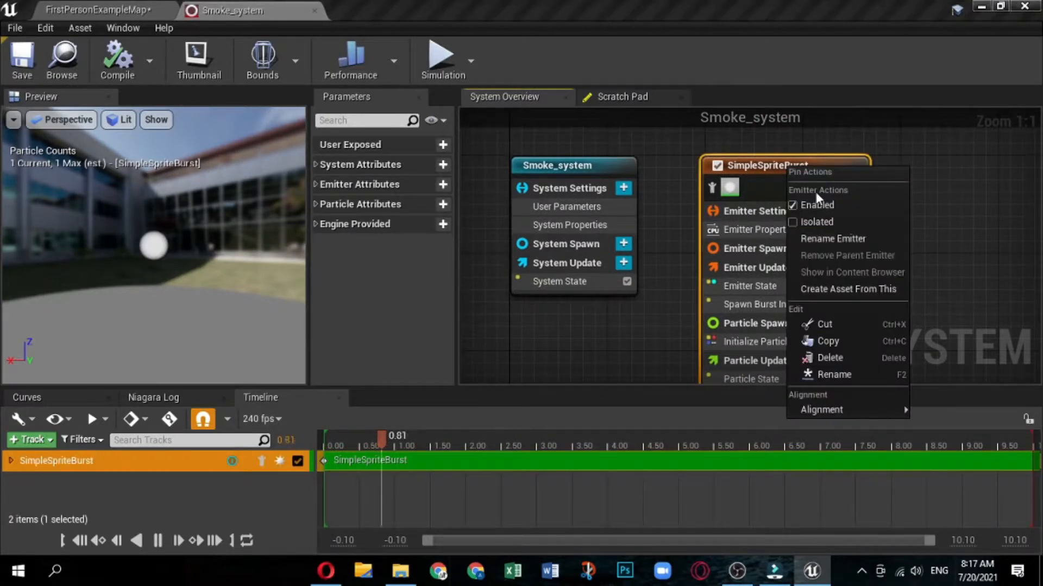
left_click(840, 241)
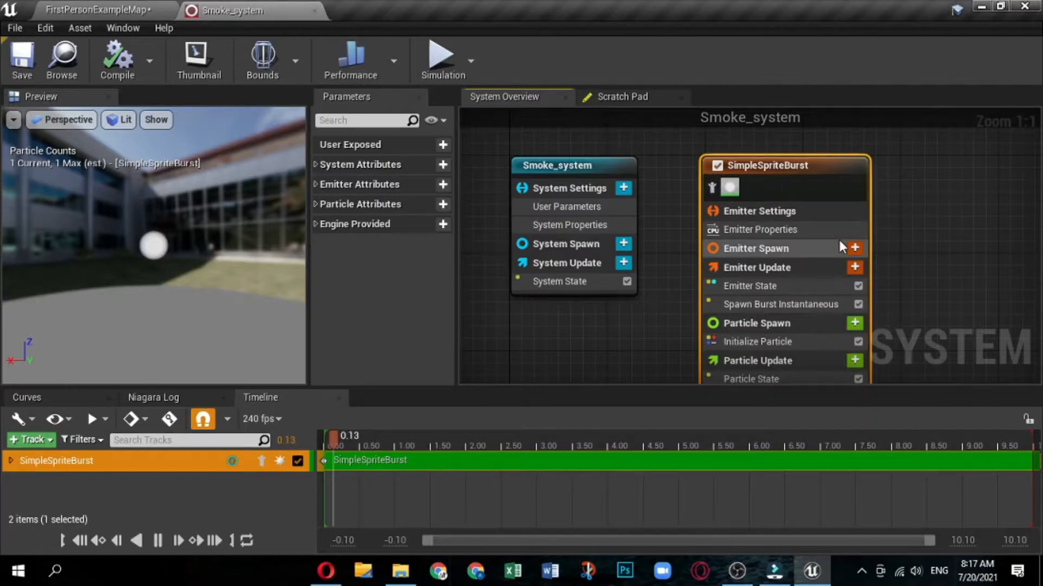
double_click(770, 167)
type("F")
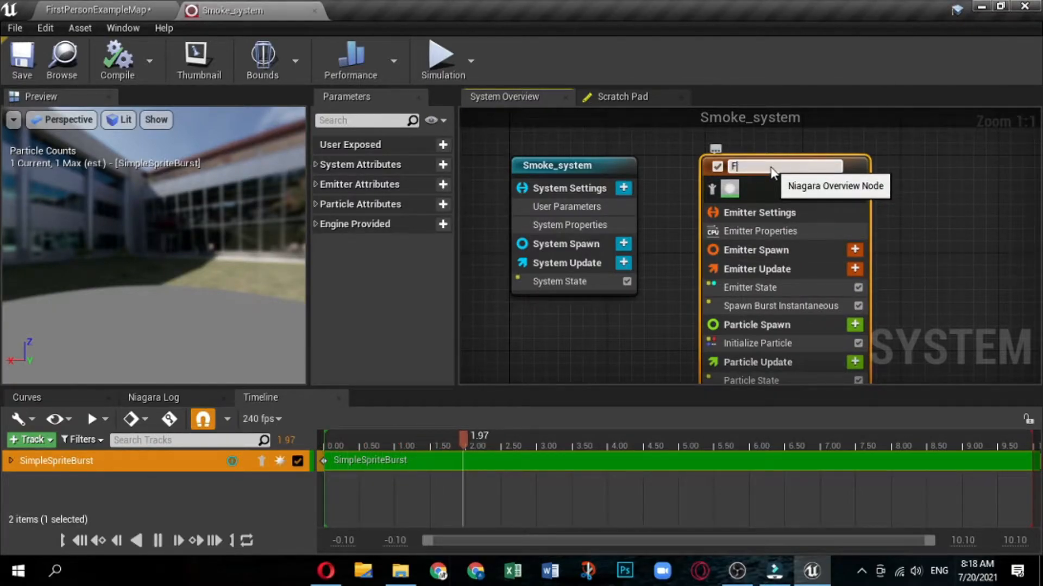
type("X_Smoke")
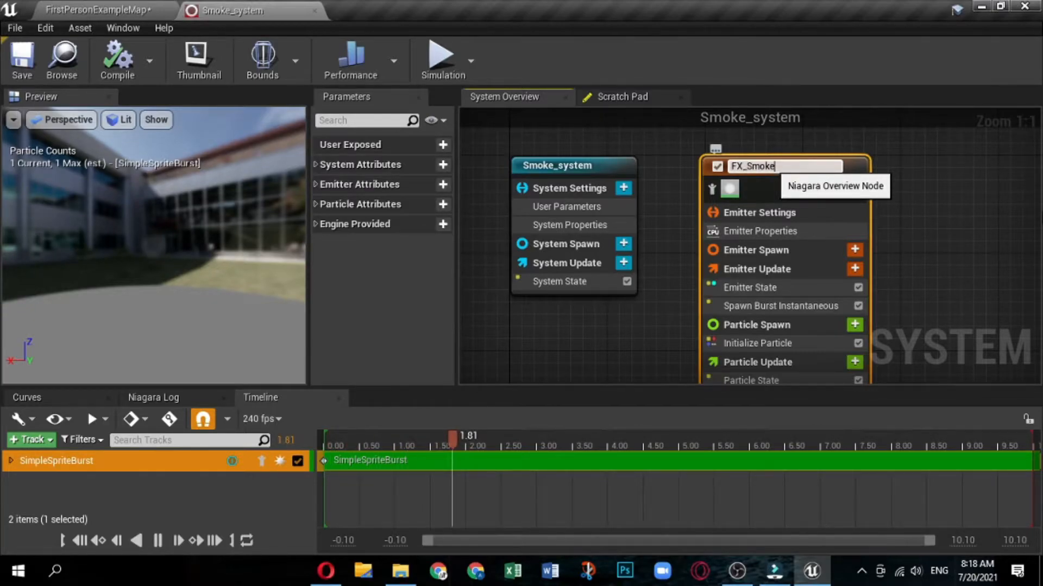
left_click(924, 178)
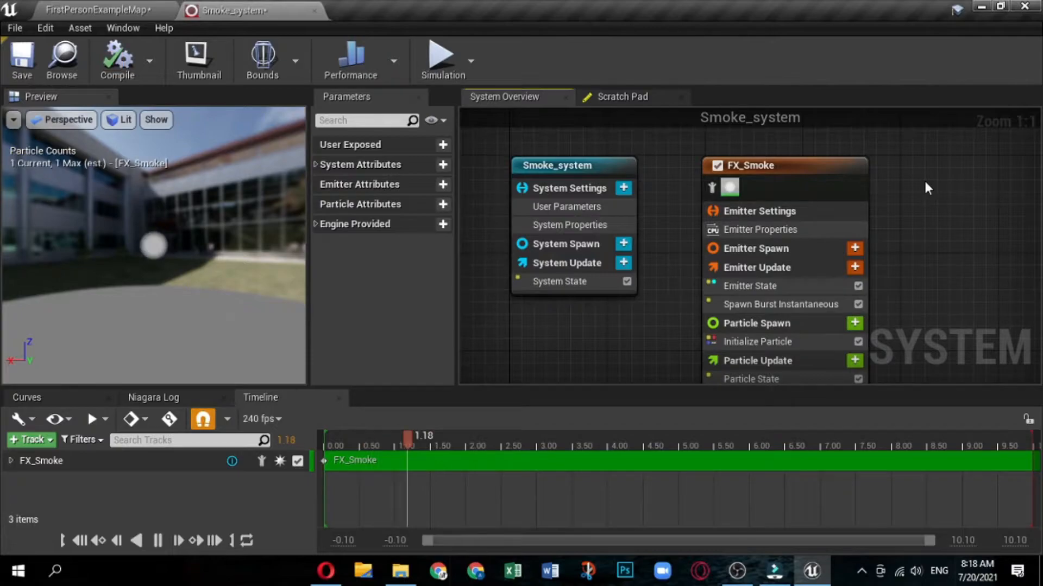
Step: Select the Render group of the FX_Smoke emitter and bring up the missing Selection view with its Sprite Renderer settings
right_click_drag(913, 275, 713, 172)
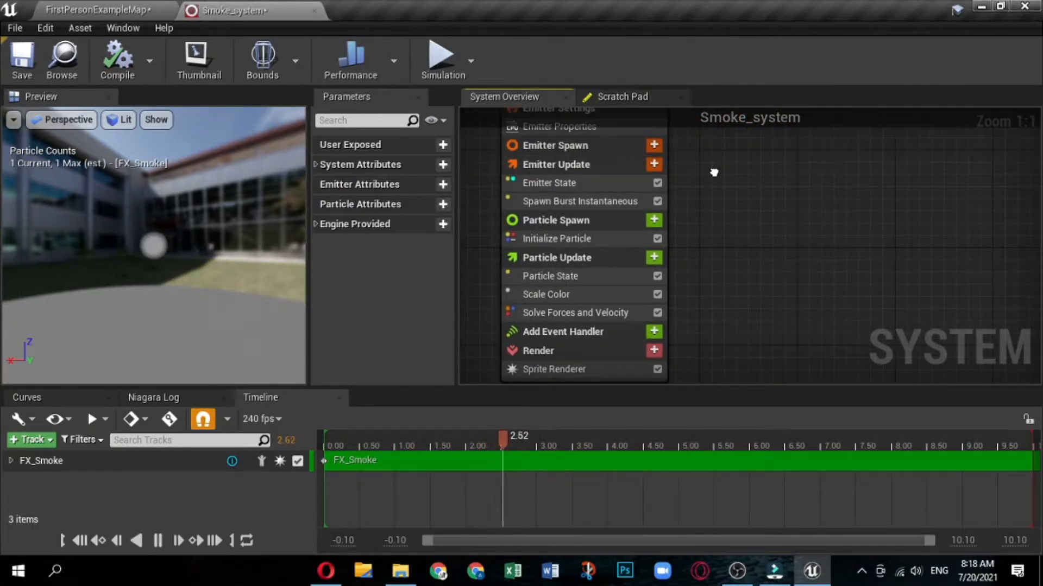
left_click(527, 352)
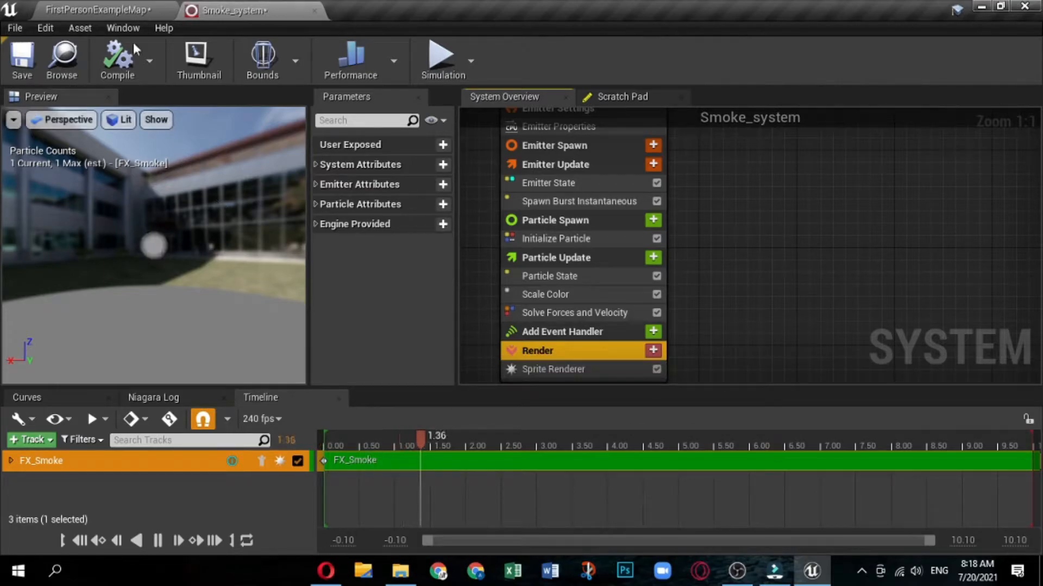
left_click(117, 29)
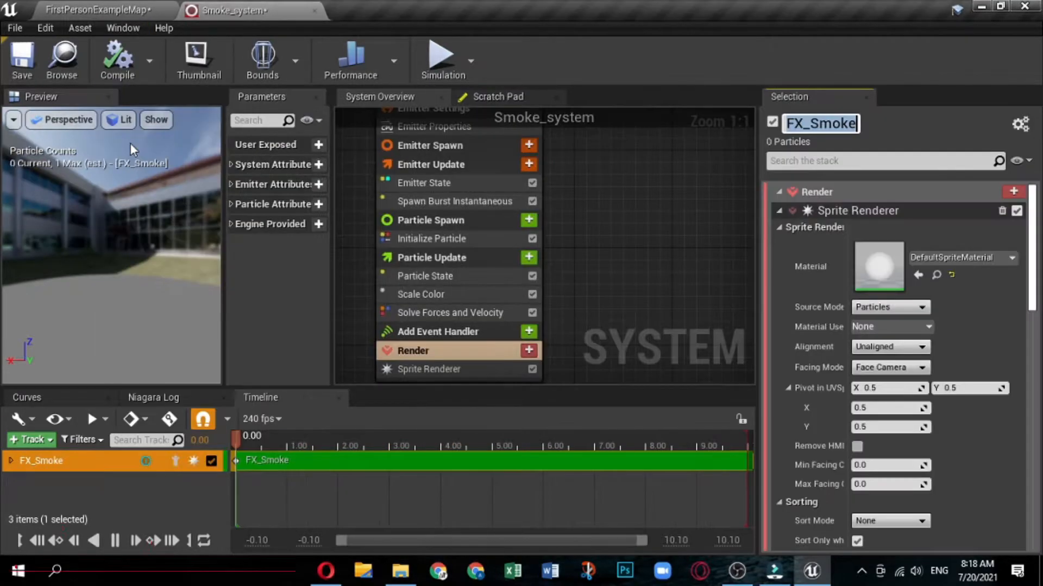
left_click(139, 141)
double_click(809, 129)
left_click(942, 125)
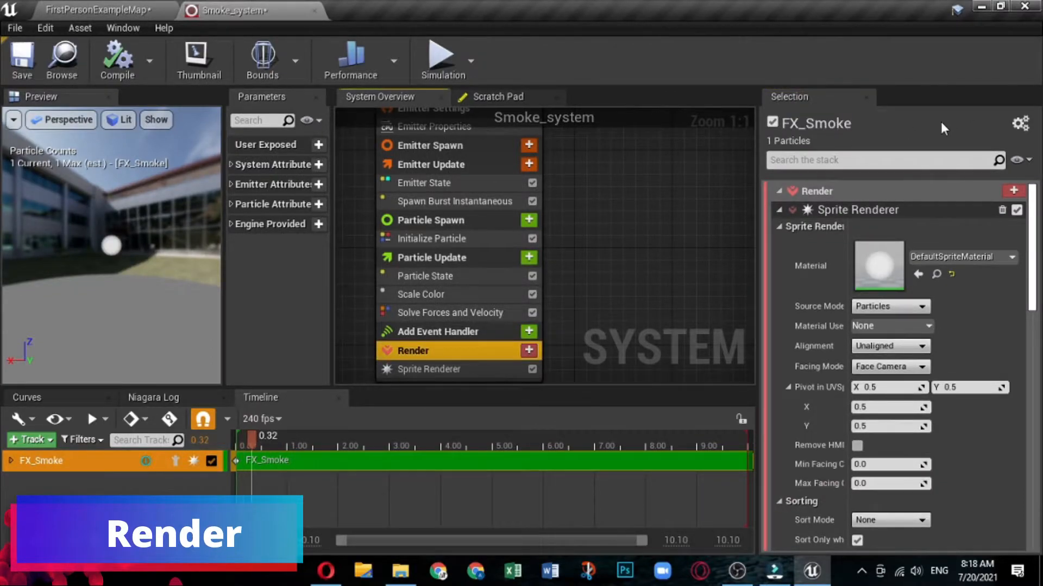
Step: Search the Sprite Renderer's material choices for "smoke" and assign M_smoke_subUV
left_click(949, 259)
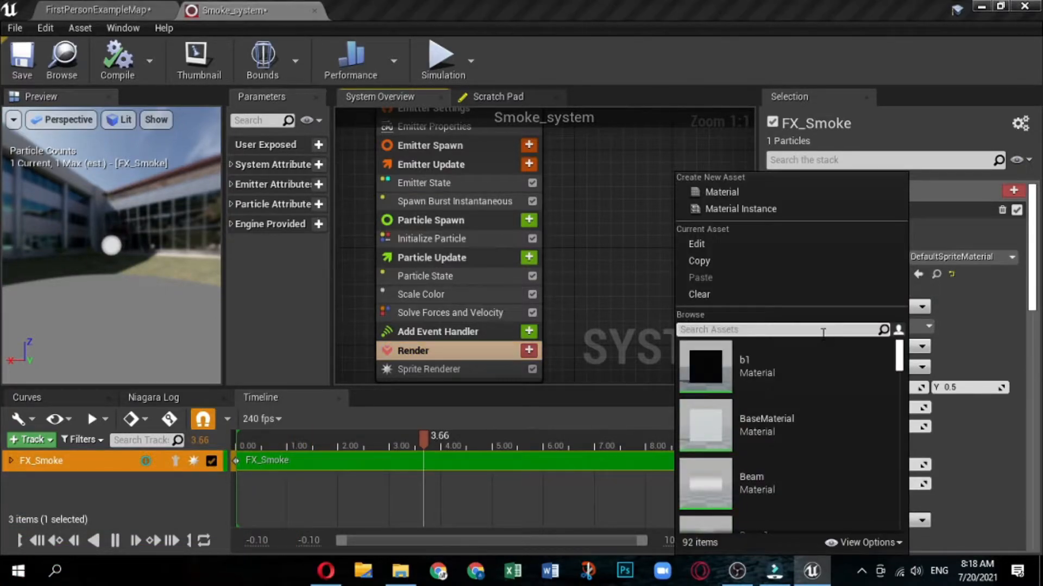
type("smoke")
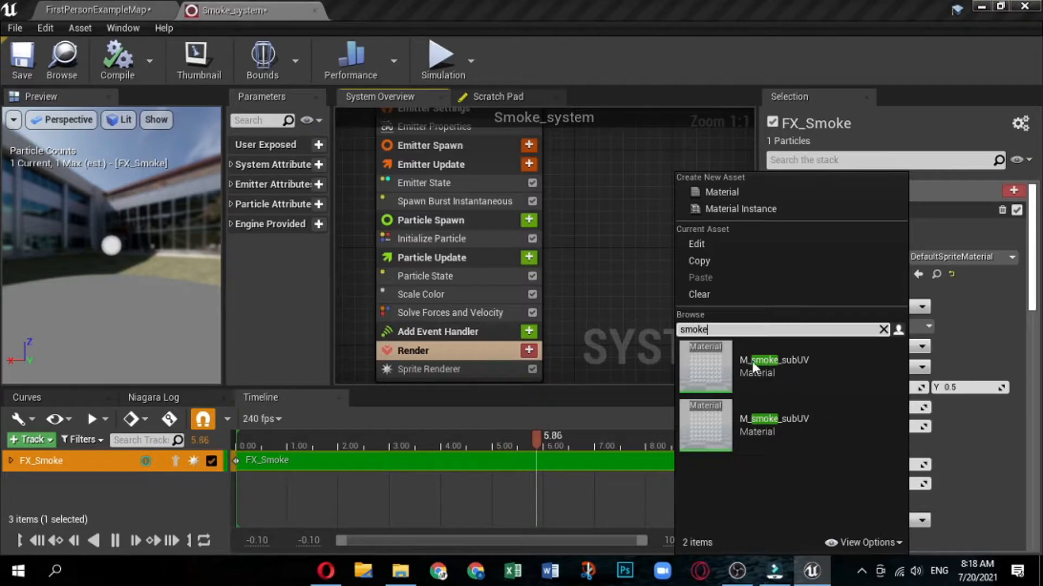
left_click(709, 374)
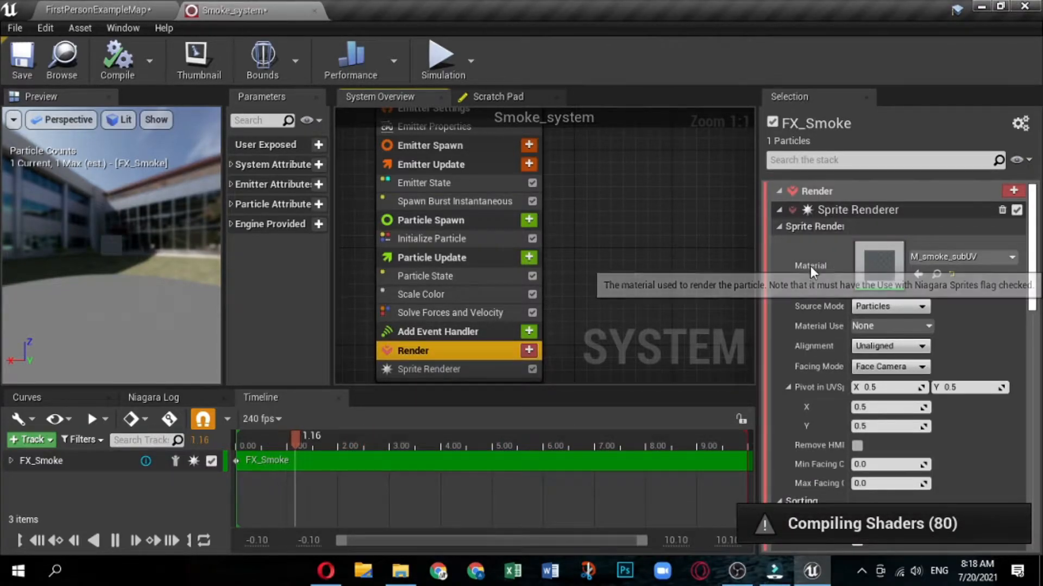
Step: Set the Sprite Renderer's Sub Image Size to 8 by 8 and enable Sub UV Blending
scroll(809, 268, "down", 1)
scroll(809, 270, "down", 2)
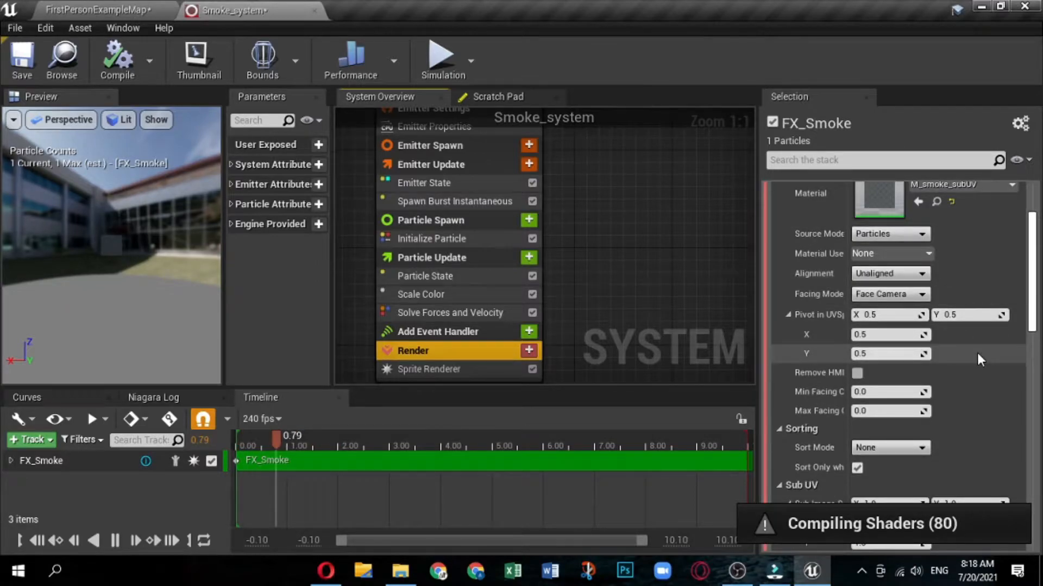
scroll(972, 337, "down", 1)
scroll(941, 441, "down", 2)
left_click(890, 431)
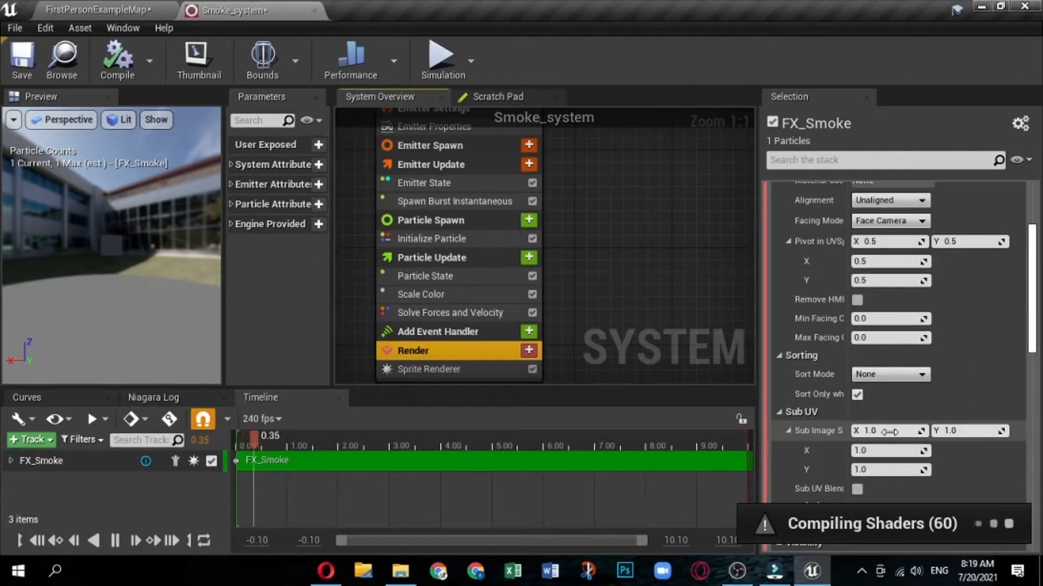
type("8")
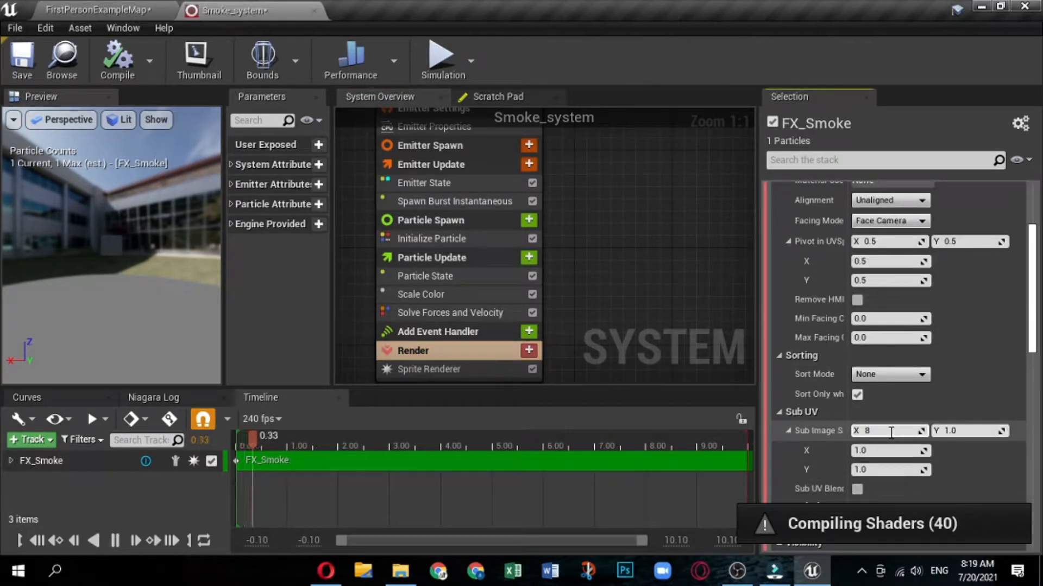
left_click(964, 430)
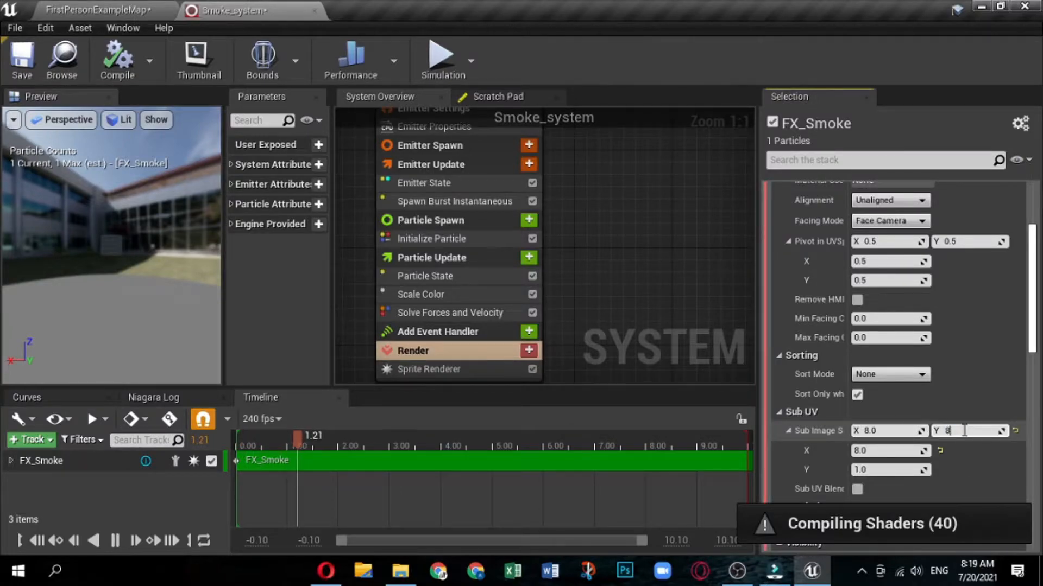
left_click(973, 387)
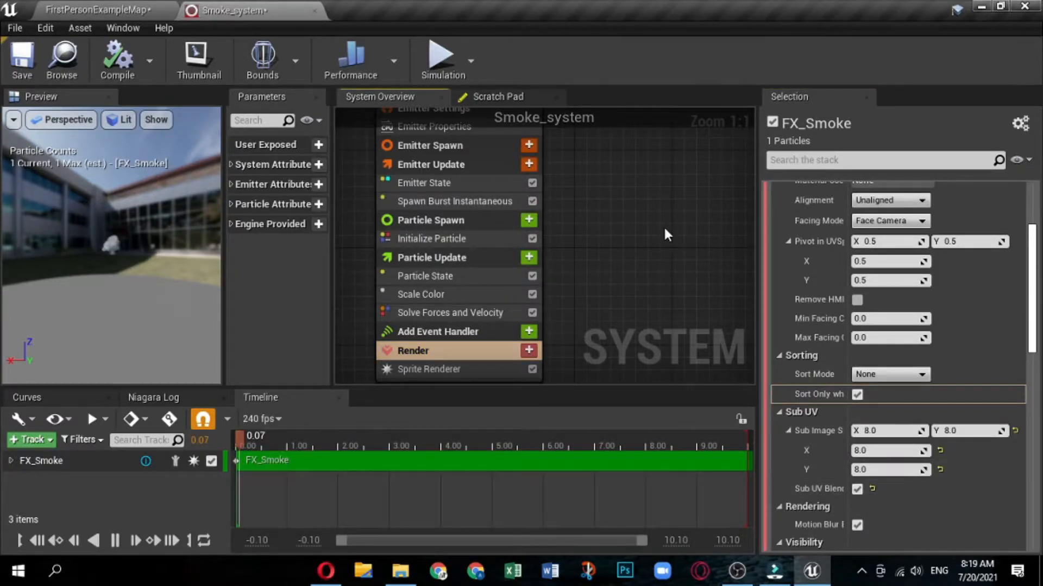
Step: Replace the Spawn Burst Instantaneous module in Emitter Update with a Spawn Rate module set to 50
left_click(483, 169)
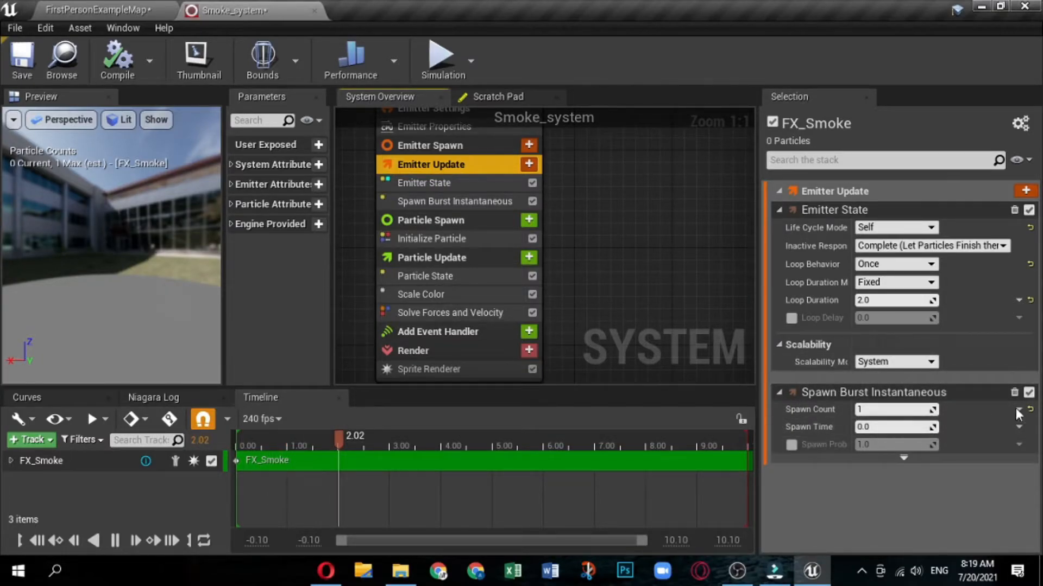
left_click(1014, 392)
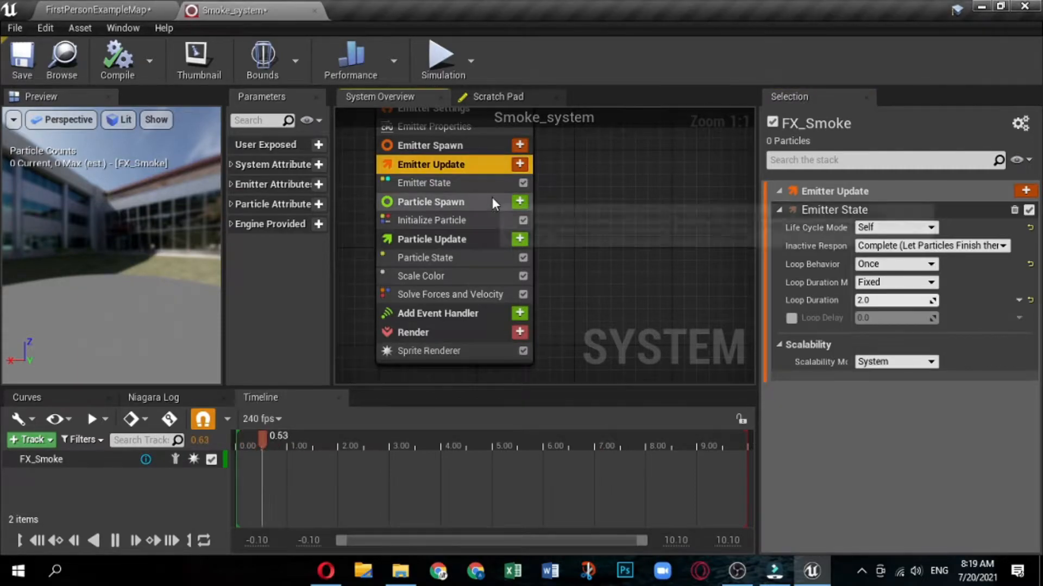
left_click(519, 164)
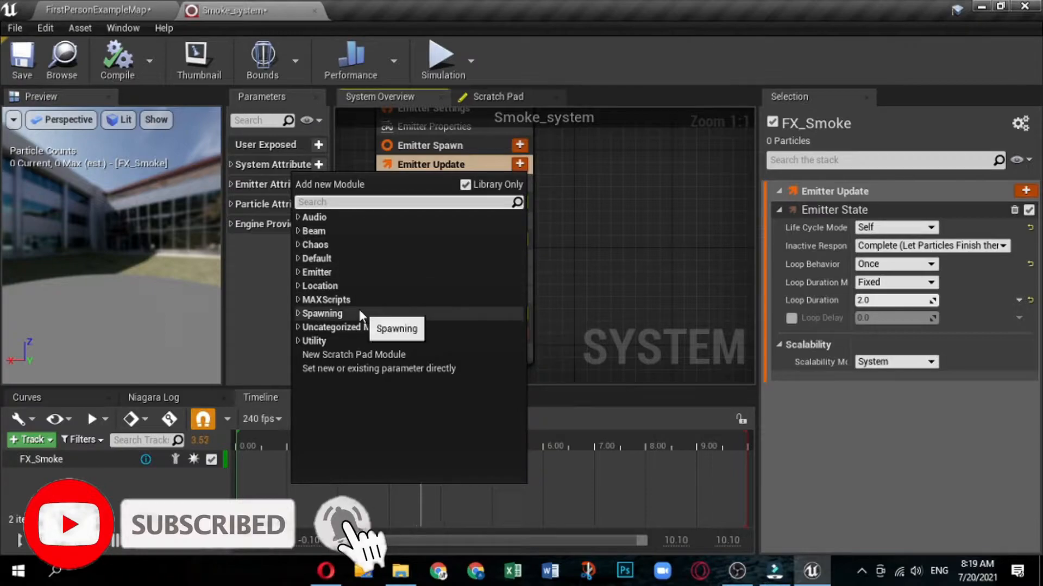
left_click(298, 313)
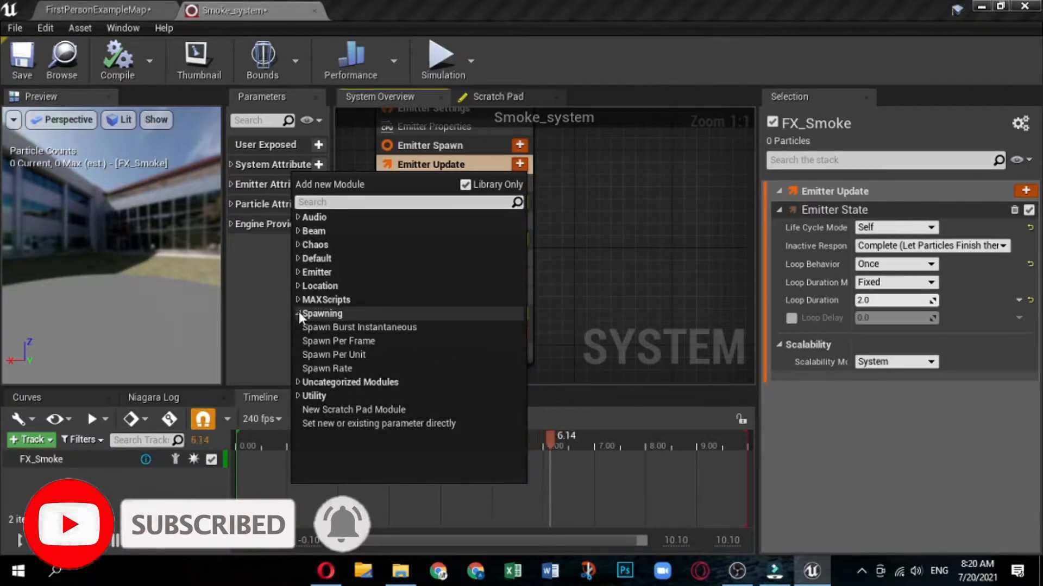
left_click(342, 368)
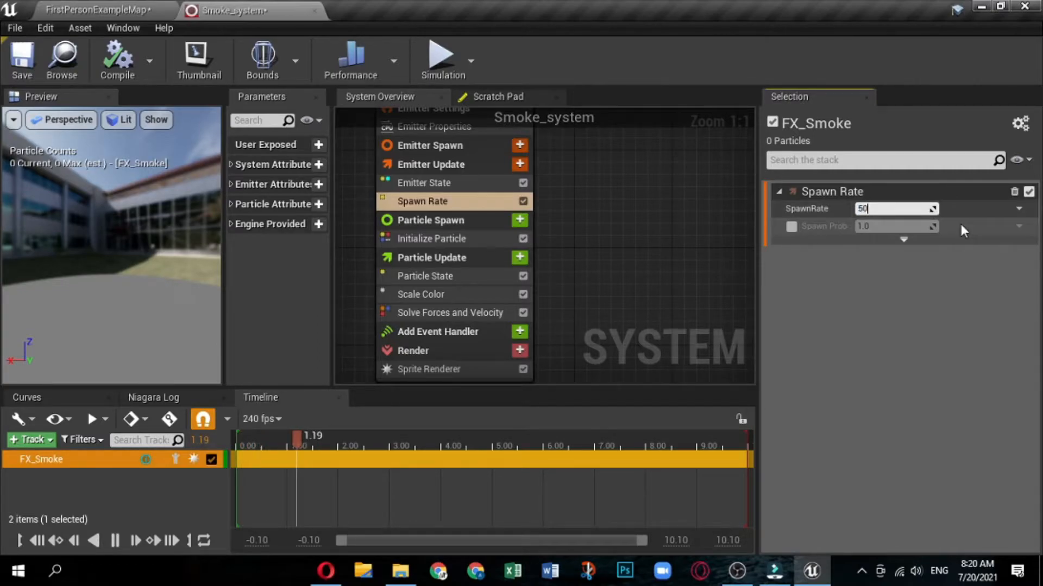
key("Return")
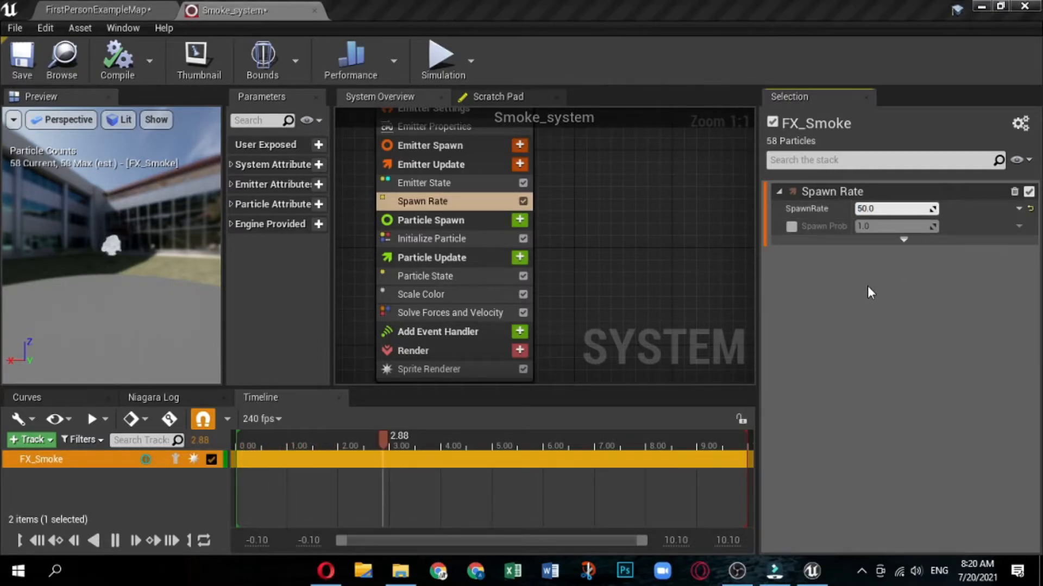
Step: Set the Loop Behavior of the FX_Smoke Emitter State module to Infinite
left_click(467, 184)
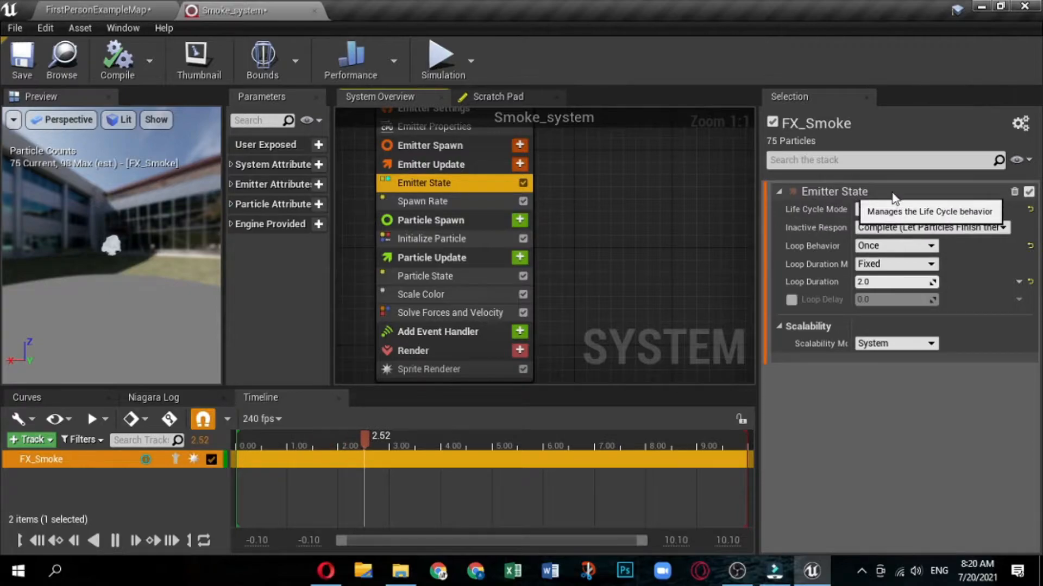
left_click(890, 248)
left_click(891, 261)
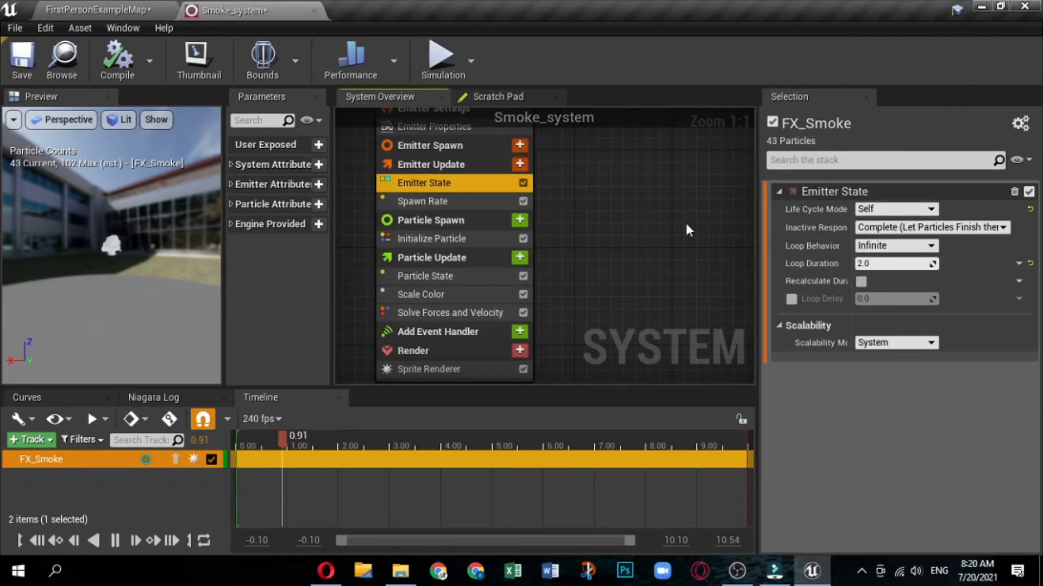
Step: Drive the Lifetime in Particle Spawn's Initialize Particle module with the Random Range Float dynamic input
left_click(429, 222)
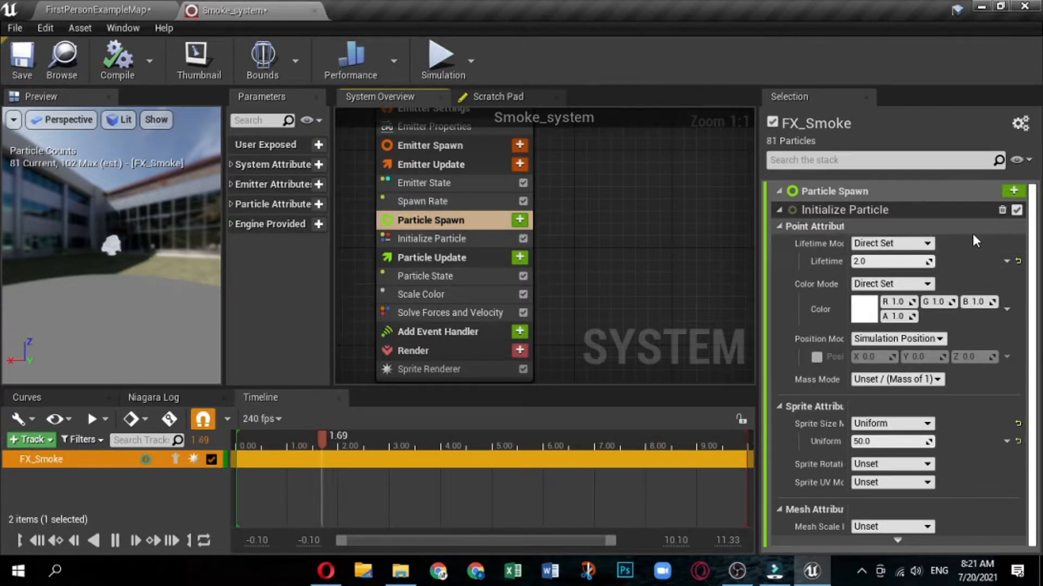
left_click(1005, 262)
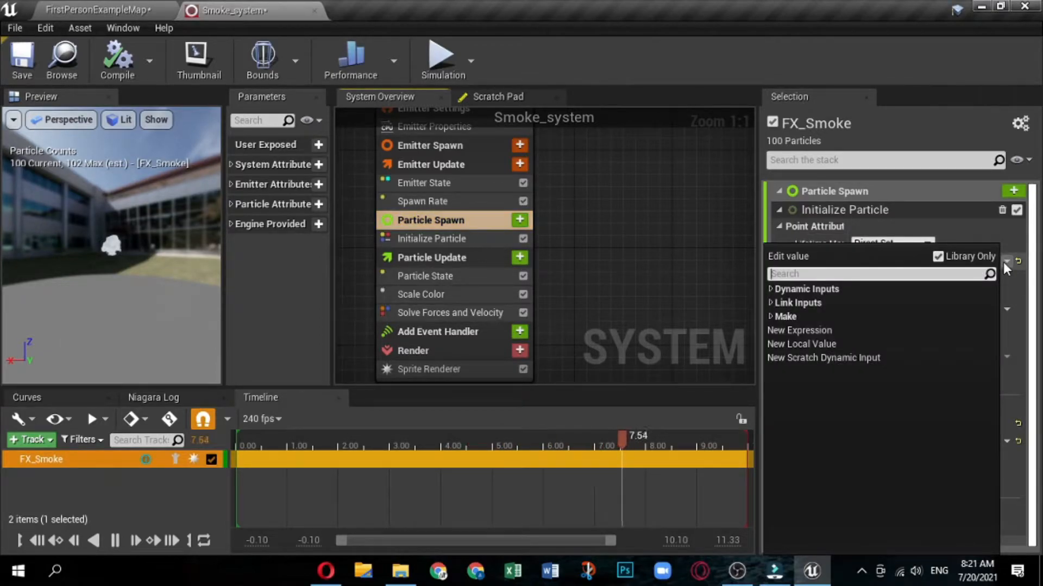
left_click(967, 223)
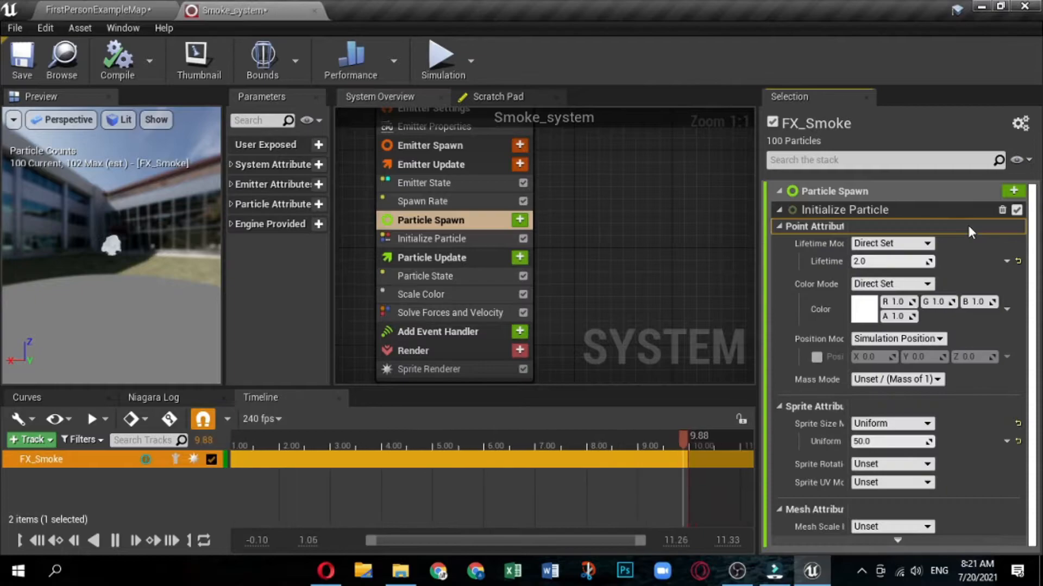
left_click(1006, 259)
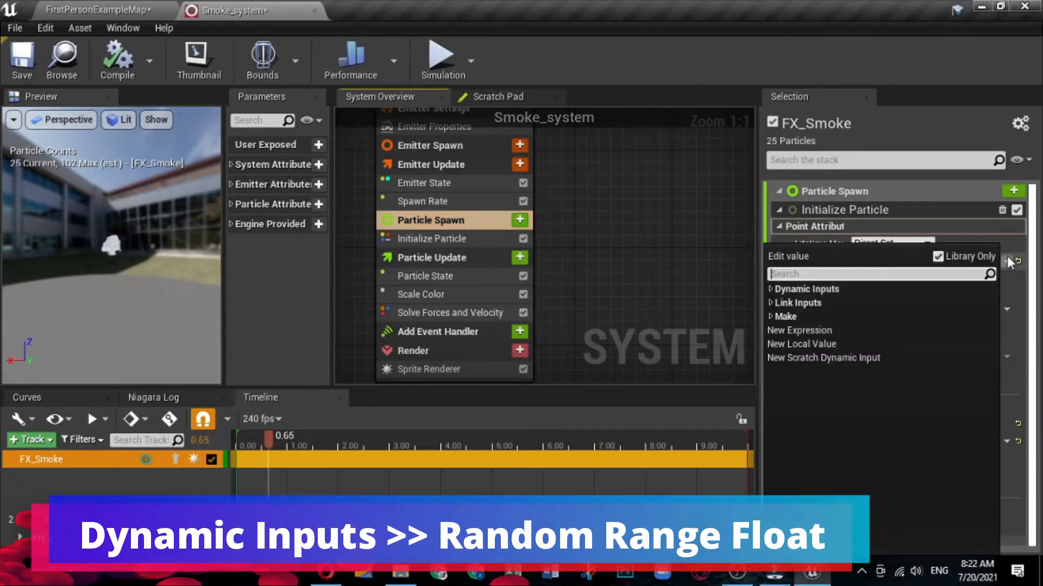
left_click(771, 290)
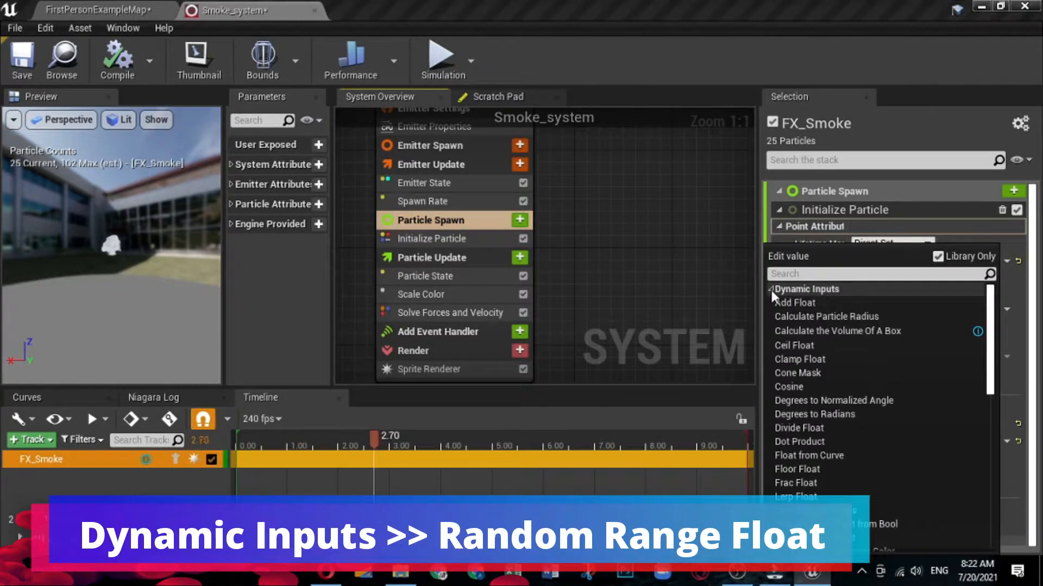
scroll(860, 365, "down", 3)
scroll(861, 366, "down", 5)
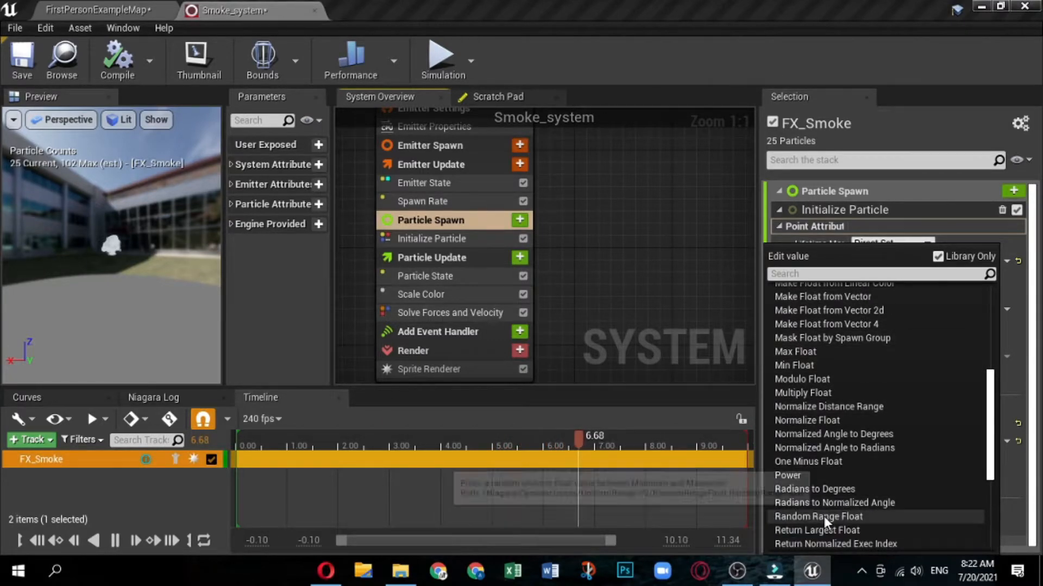
left_click(827, 517)
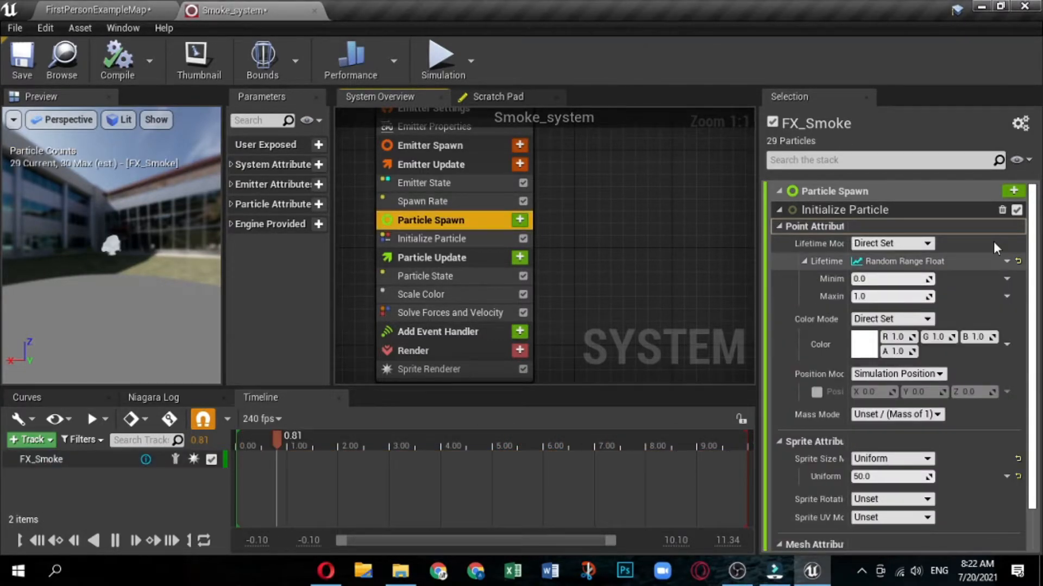
Step: Set the random Lifetime range in Initialize Particle to a Minimum of 2 and a Maximum of 3
left_click(905, 278)
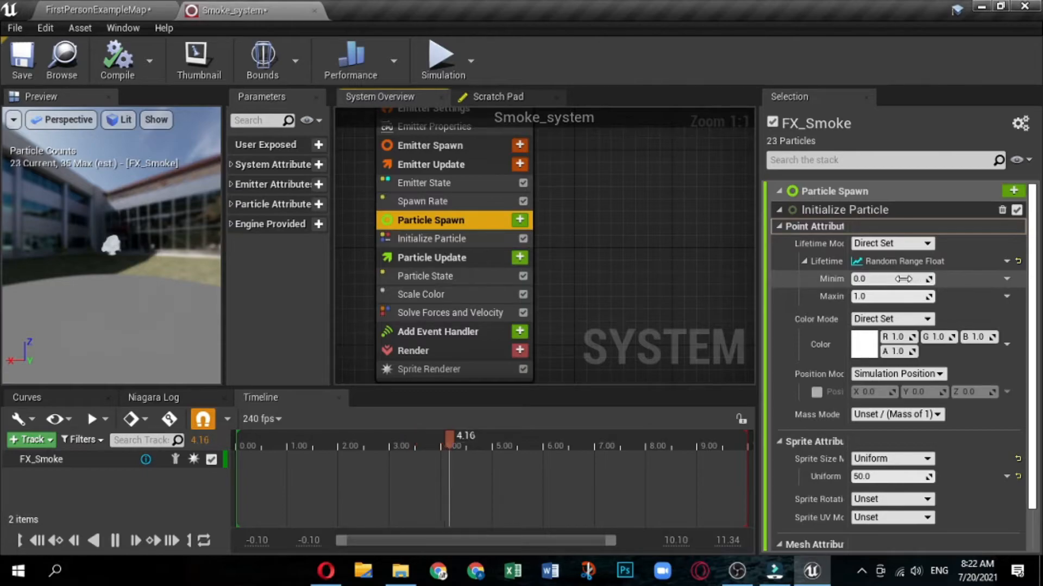
type("2")
left_click(899, 297)
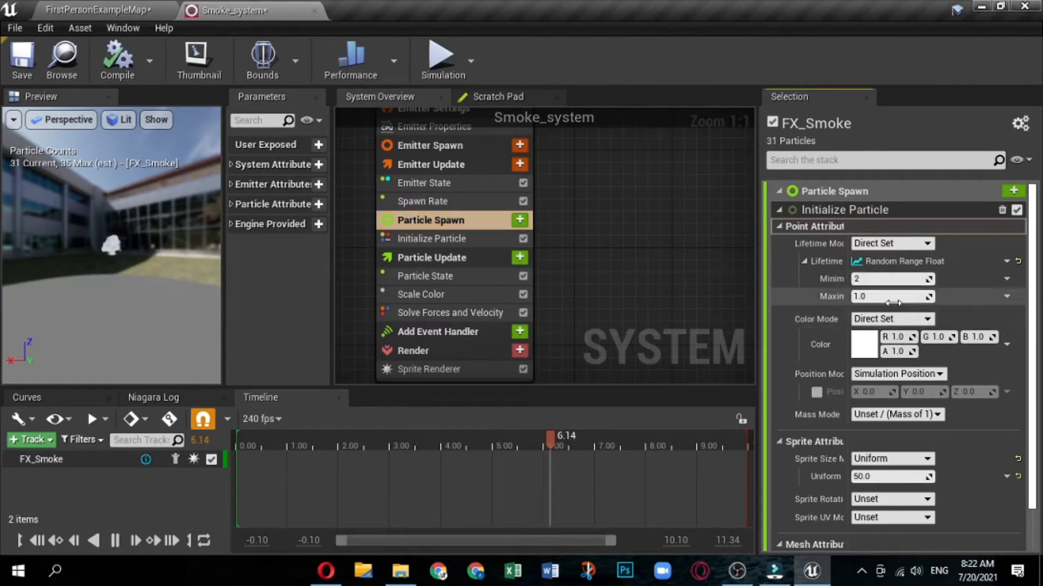
type("3")
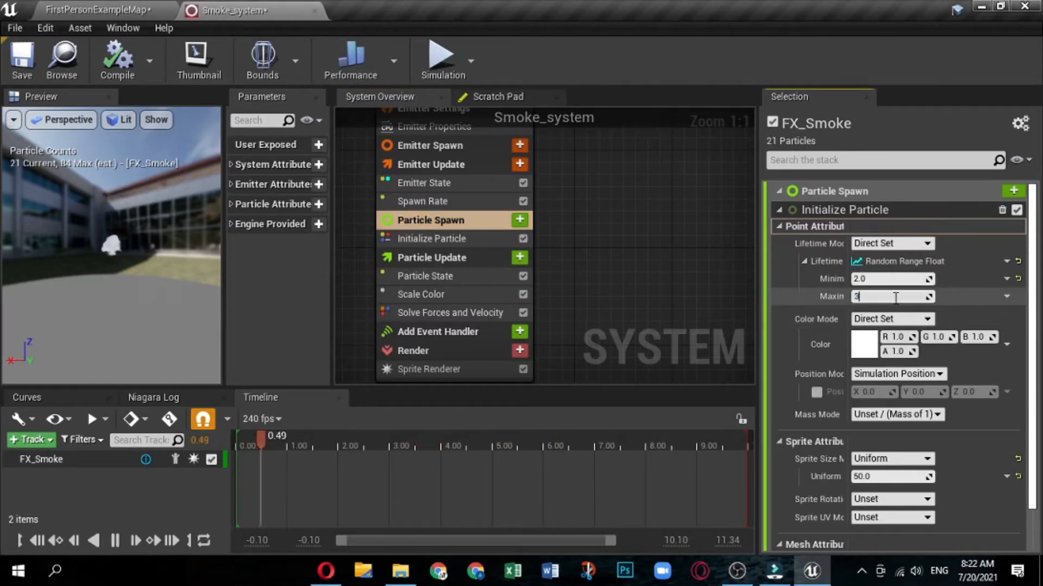
left_click(989, 308)
Step: Set the Sprite Size Mode to Non-Uniform and drive the Sprite Size with the Vector 2DFrom Float dynamic input
scroll(961, 298, "down", 2)
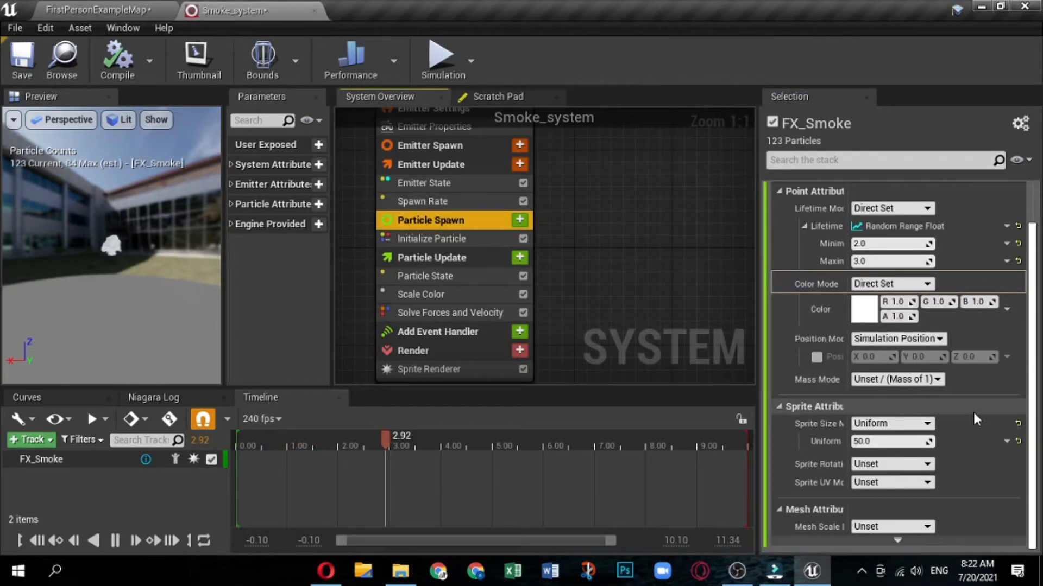
left_click(1007, 443)
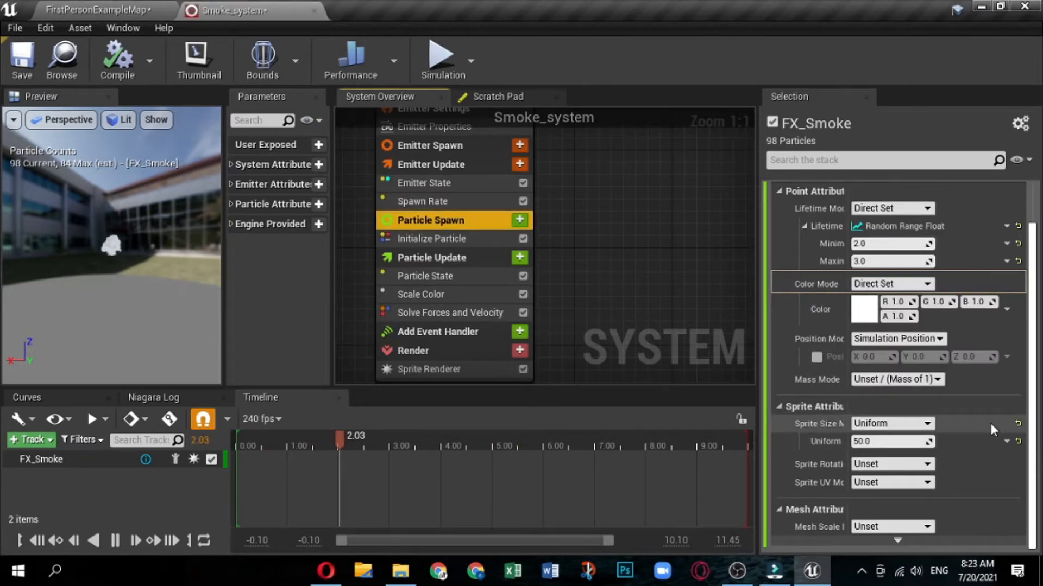
left_click(927, 424)
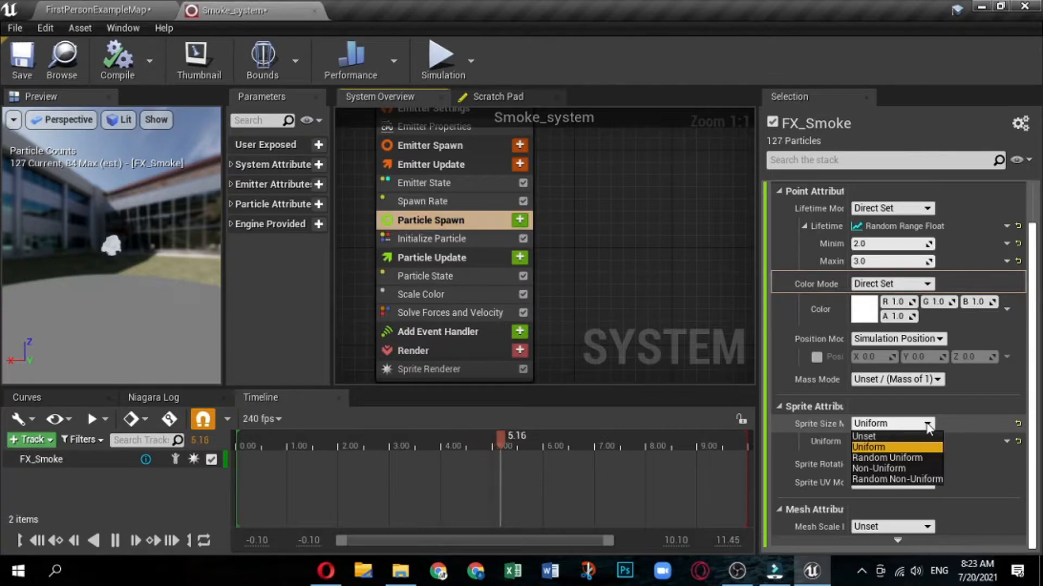
left_click(920, 468)
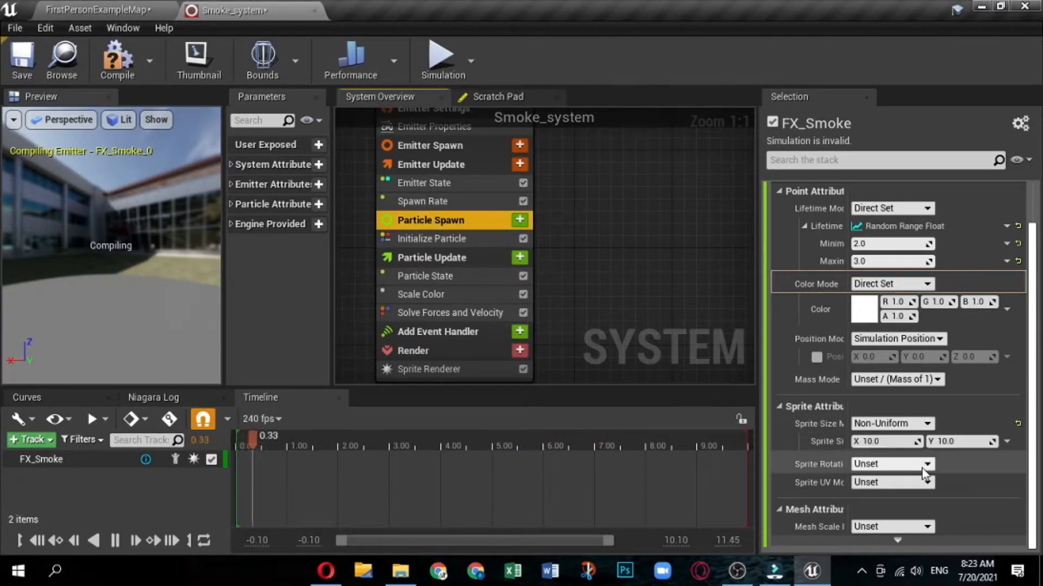
left_click(1005, 442)
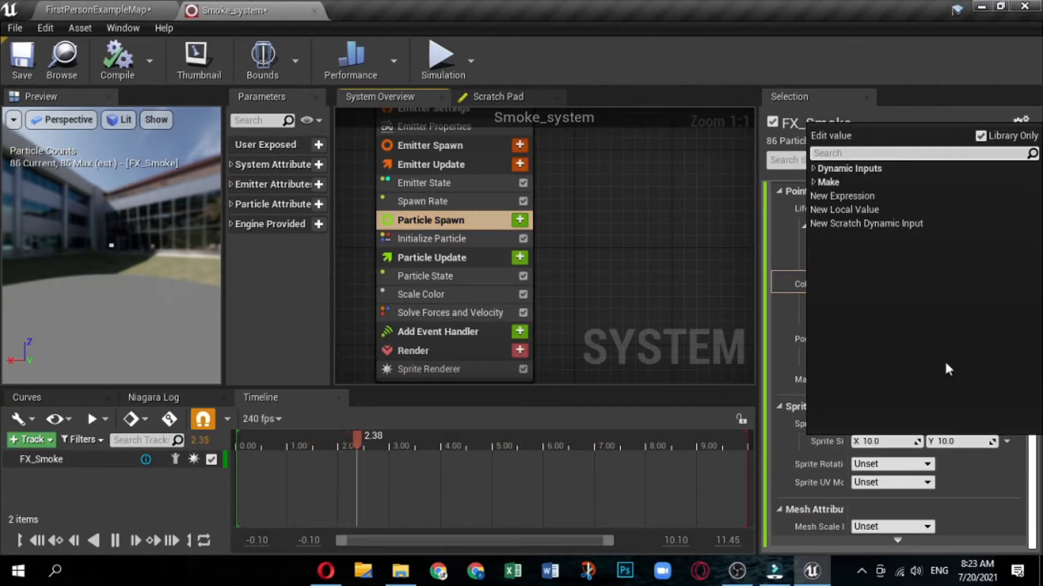
left_click(812, 169)
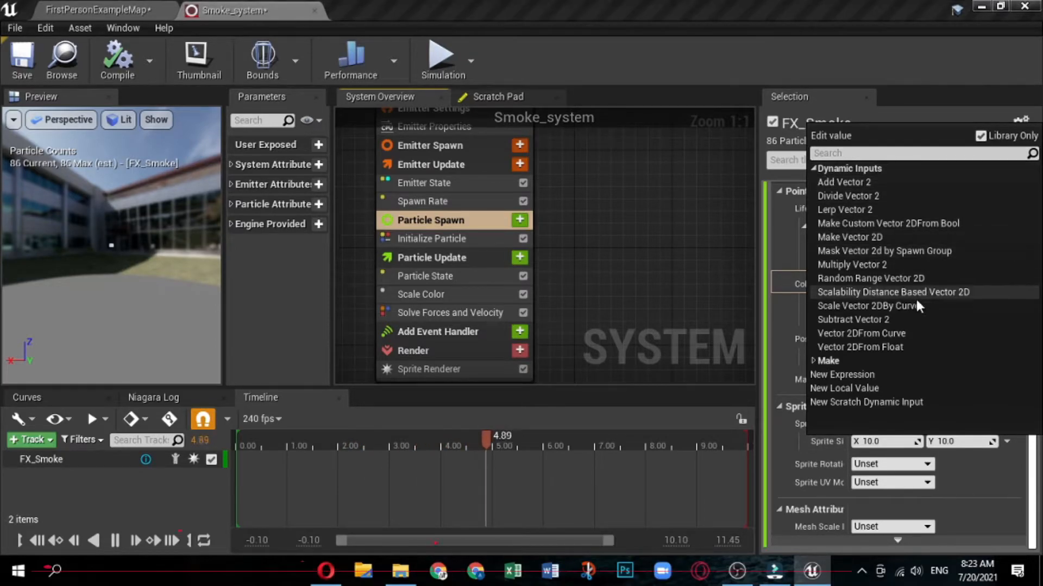
left_click(927, 347)
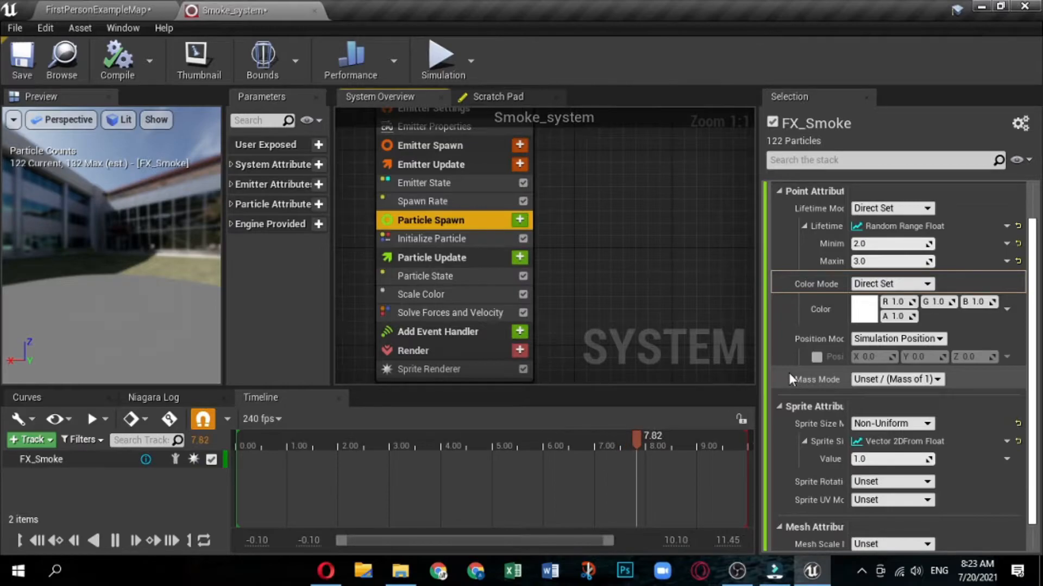
Step: Drive the Sprite Size's Value with Random Range Float, using a Minimum of 75 and a Maximum of 200
left_click_drag(848, 423, 865, 422)
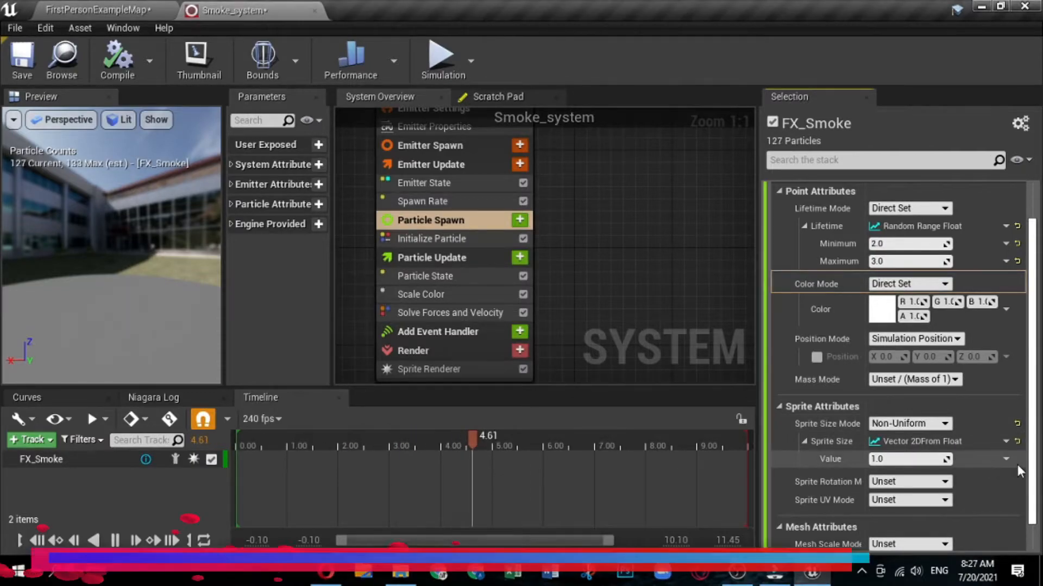
left_click(1005, 459)
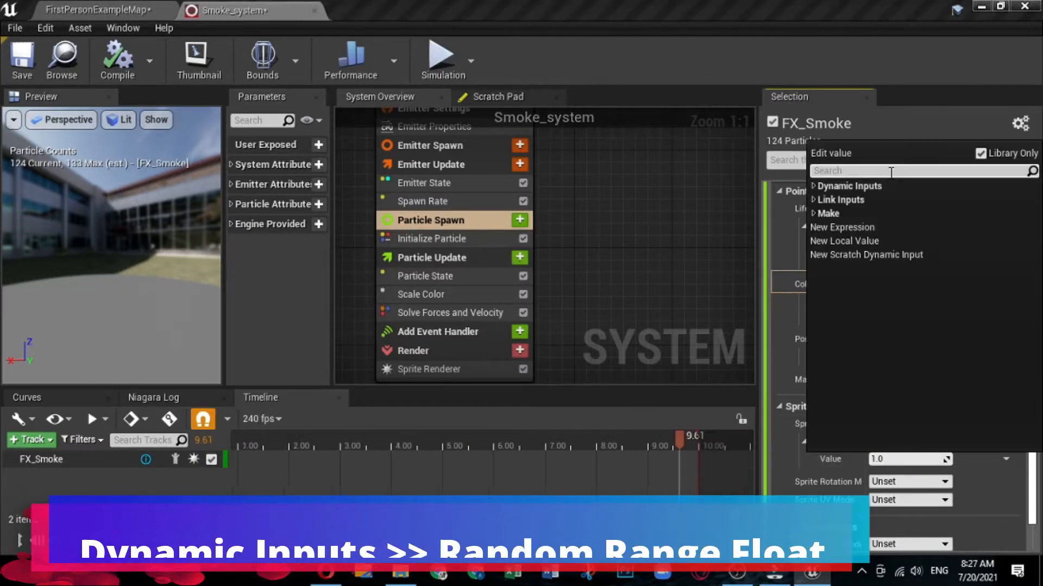
type("ra")
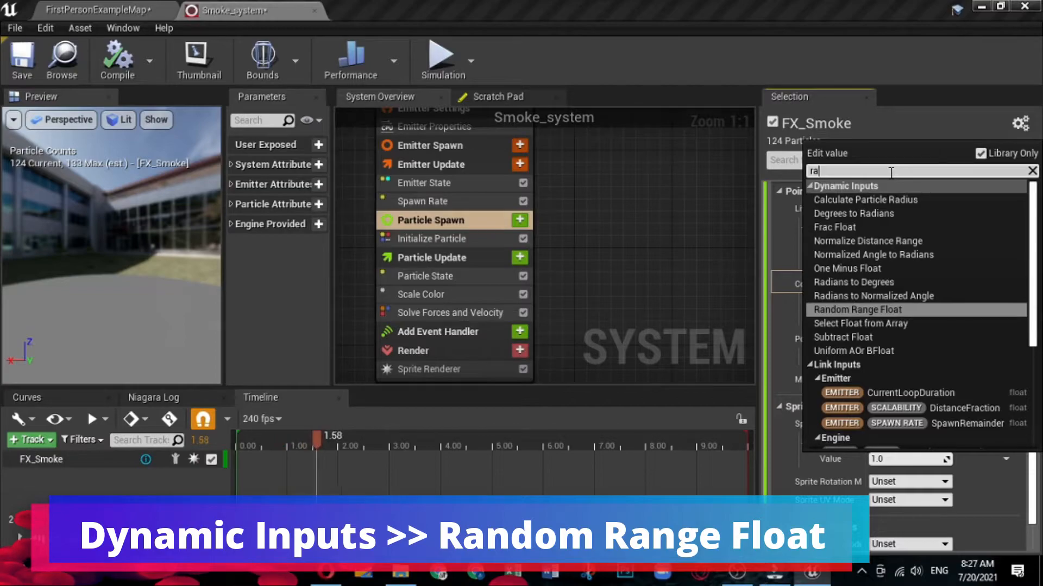
left_click(888, 310)
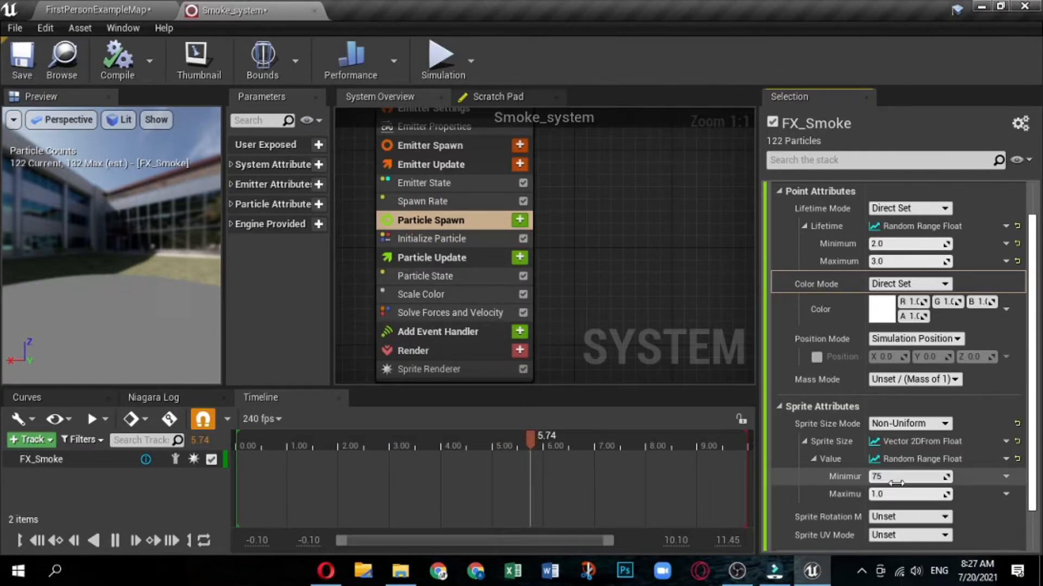
left_click(911, 494)
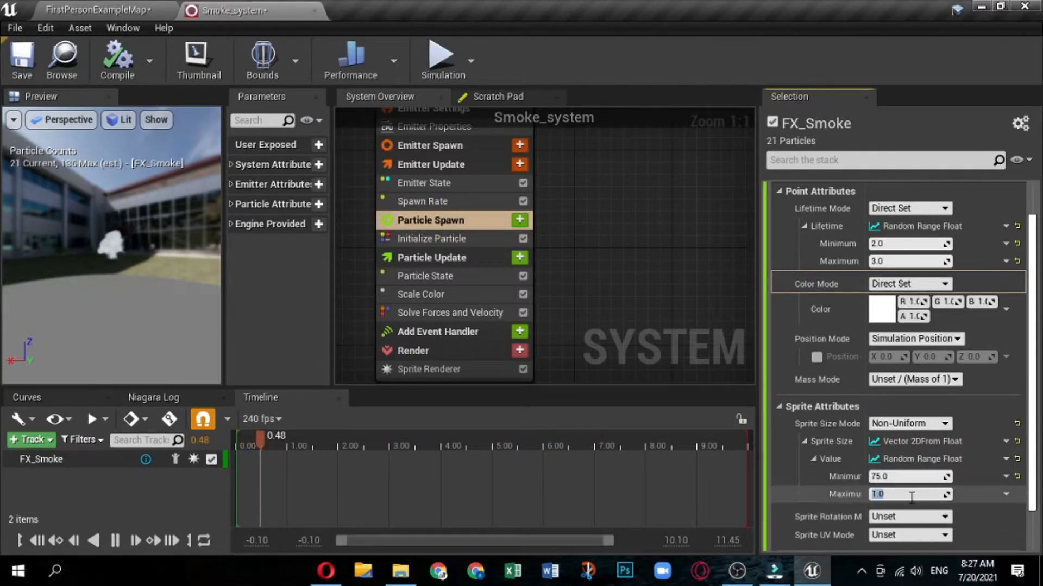
left_click(975, 515)
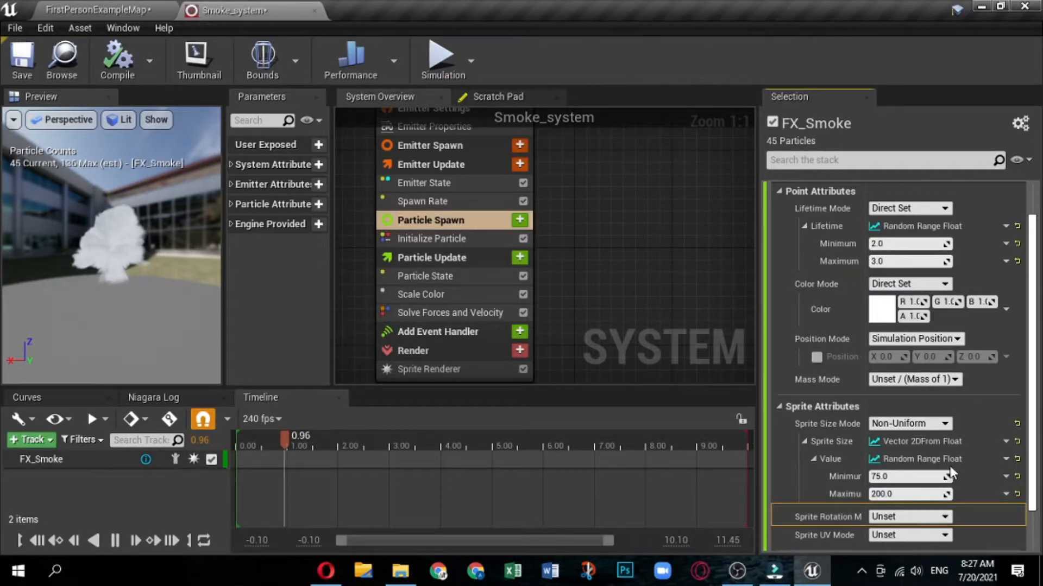
Step: Set the Sprite Rotation Mode in Initialize Particle to Direct Normalized Angle (0-1)
scroll(1002, 468, "down", 3)
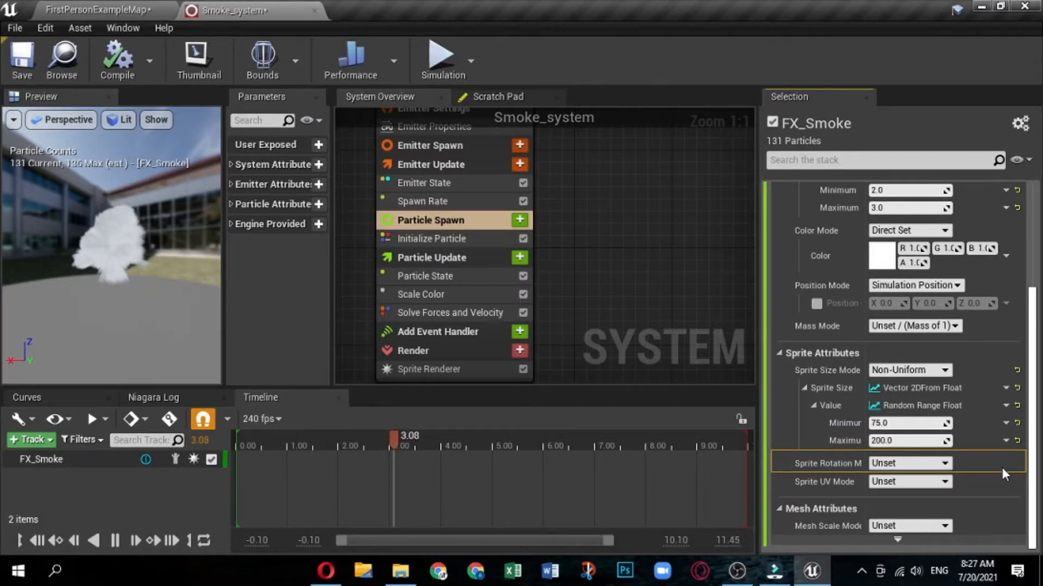
left_click(947, 461)
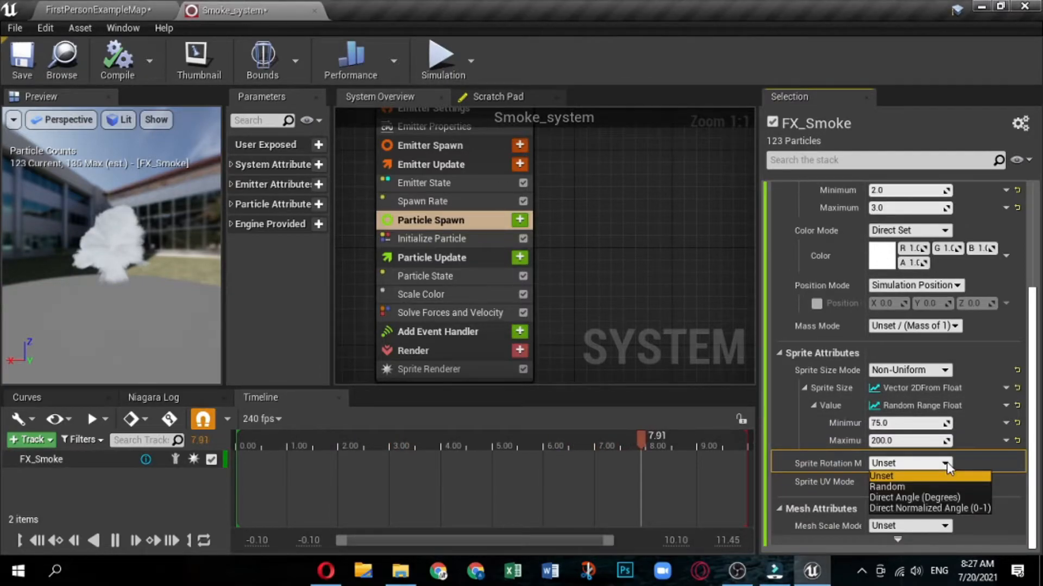
left_click(917, 508)
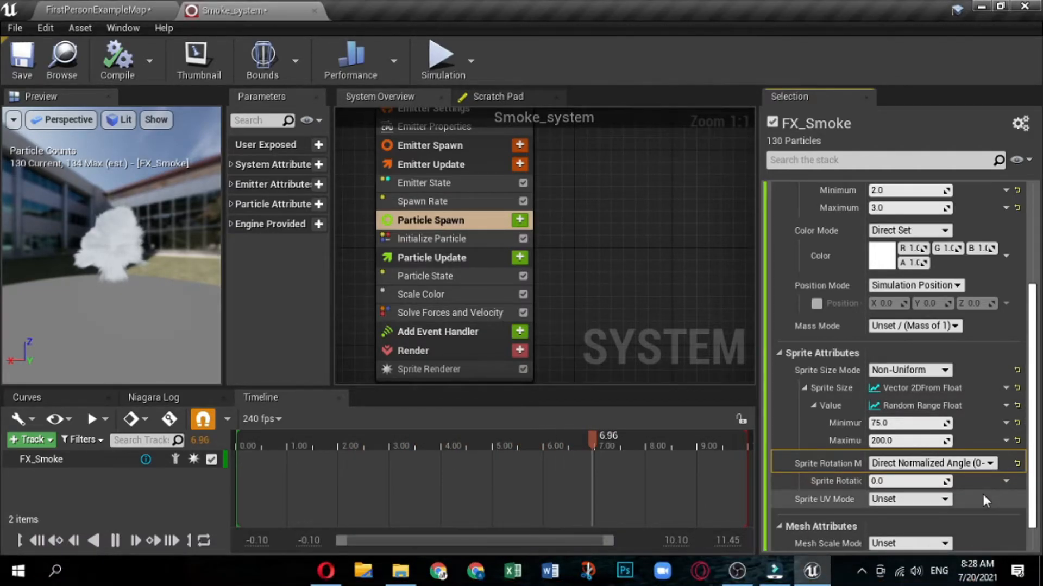
Step: Drive the Sprite Rotation Angle with the Normalized Angle to Degrees dynamic input
left_click_drag(864, 481, 895, 481)
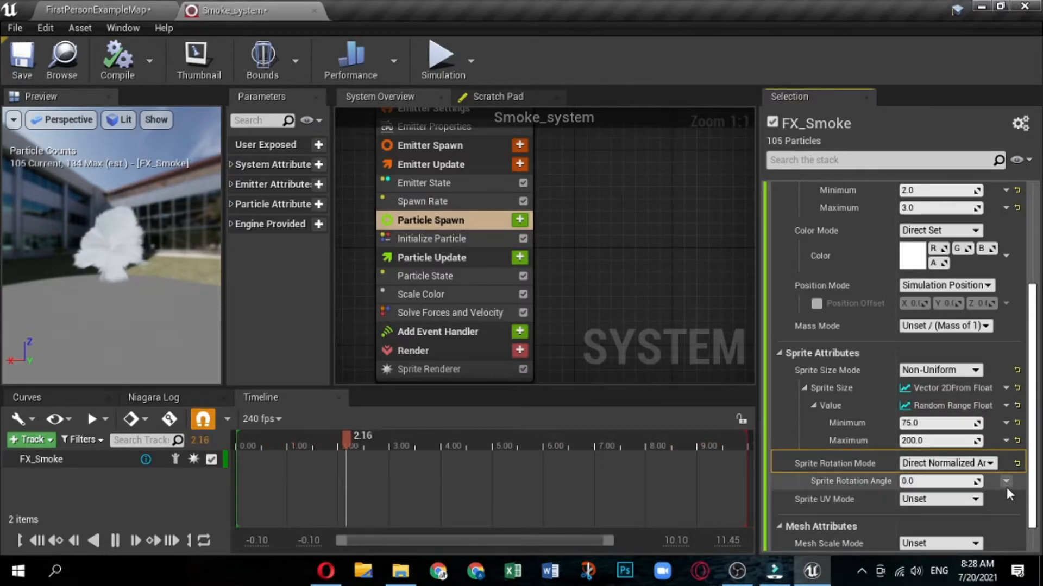
left_click(1005, 482)
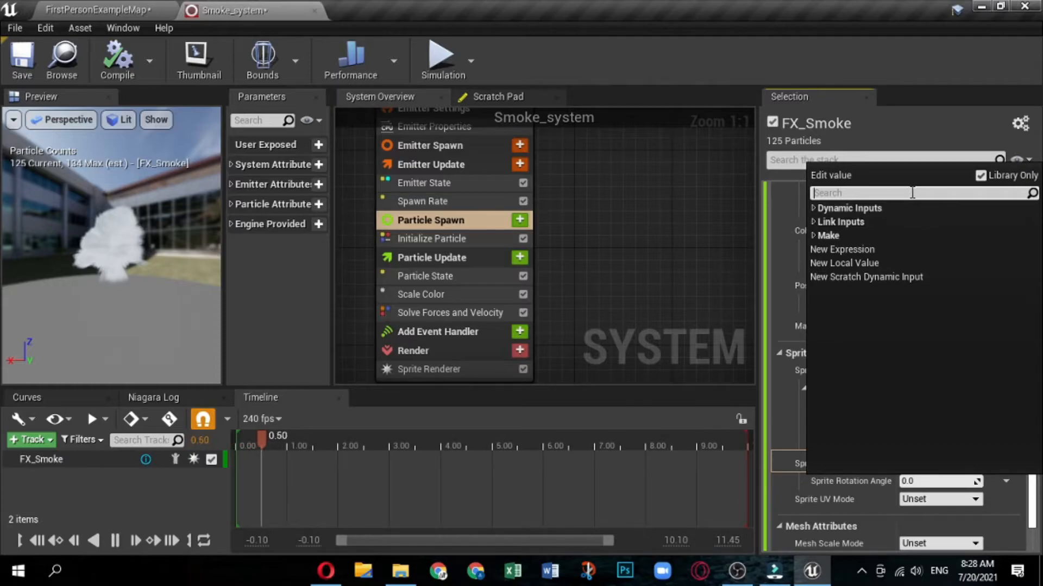
left_click(812, 208)
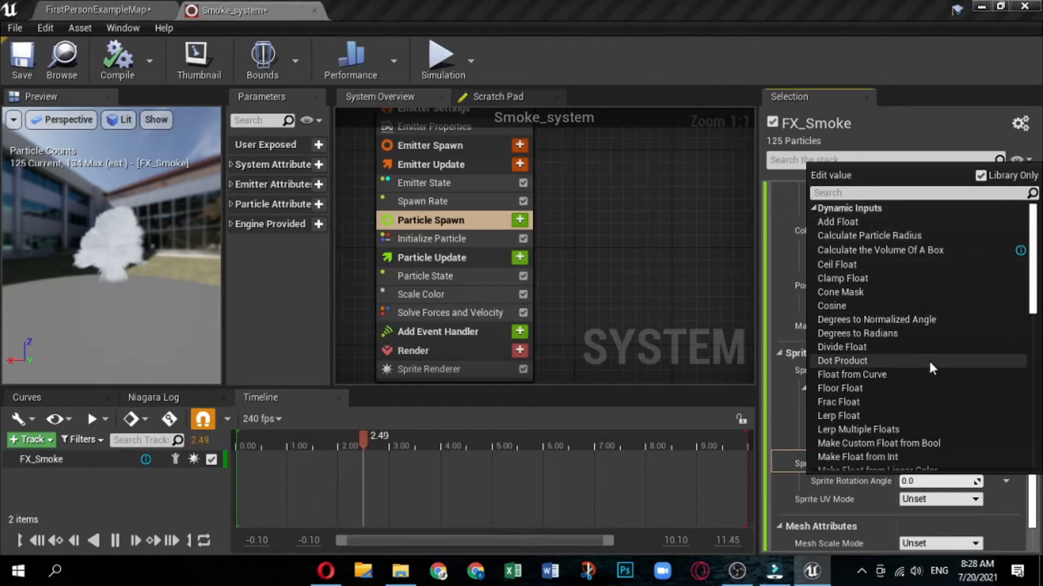
scroll(927, 363, "down", 3)
scroll(928, 362, "down", 2)
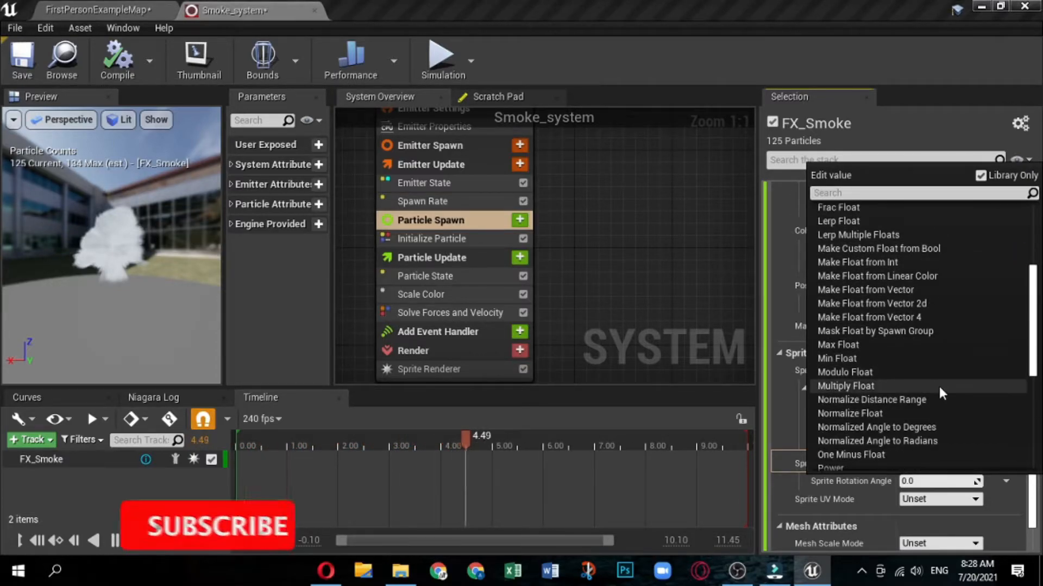
left_click(936, 427)
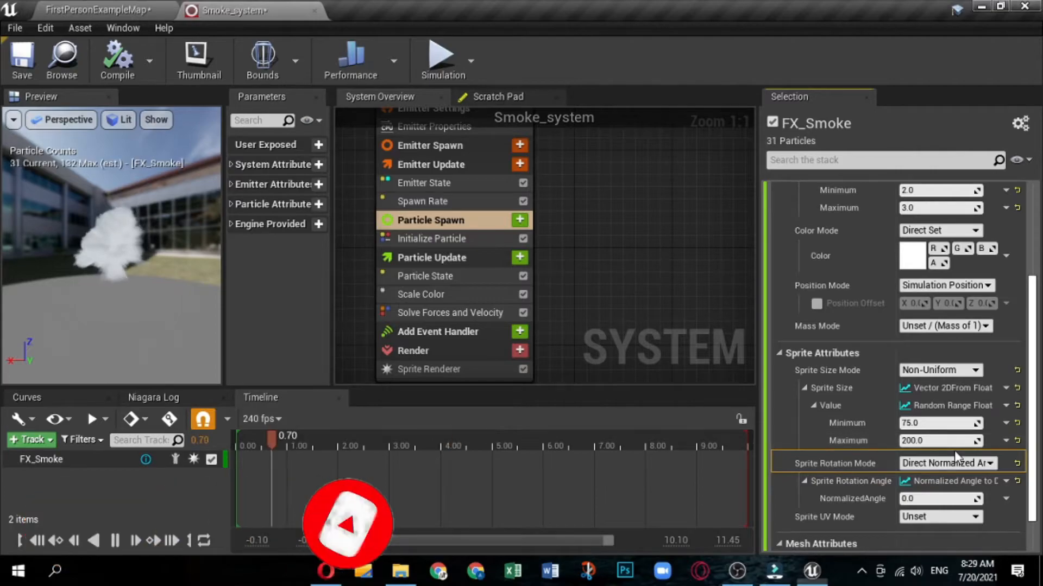
Step: Drive the NormalizedAngle with Random Range Float, using a Minimum of 1 and a Maximum of 2
left_click(1004, 499)
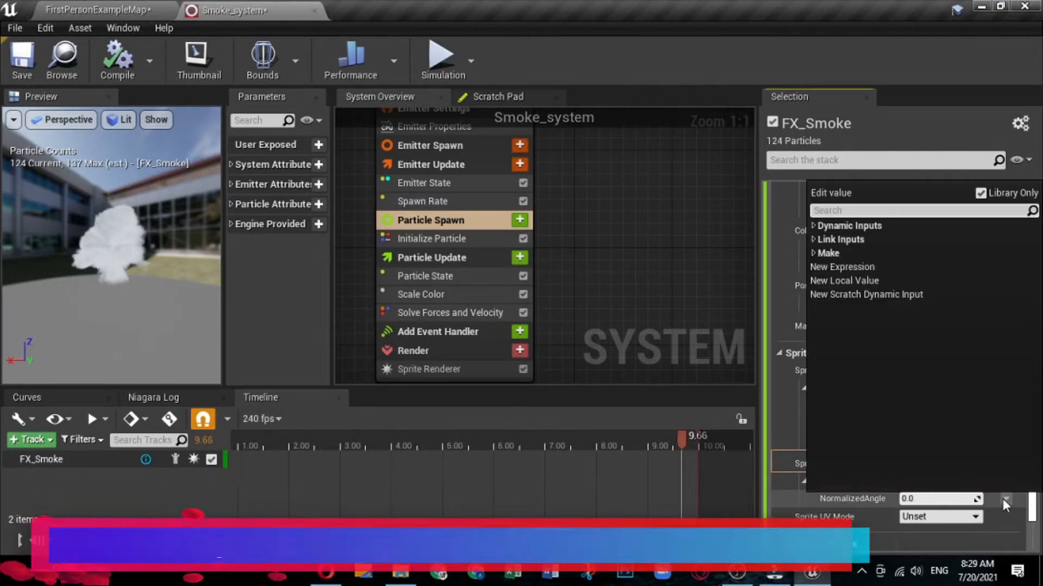
left_click(813, 226)
scroll(939, 347, "down", 5)
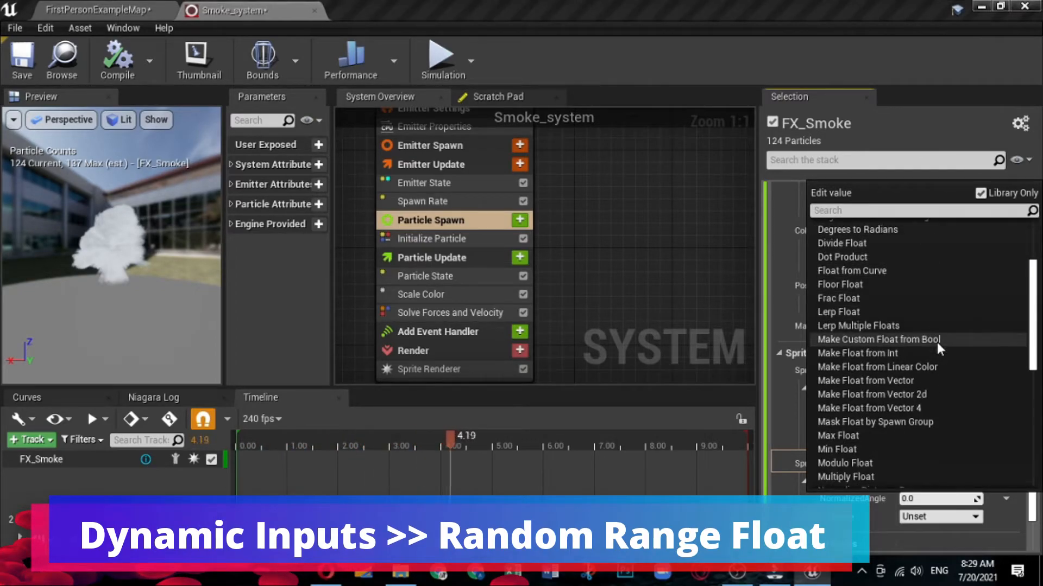
scroll(937, 342, "down", 4)
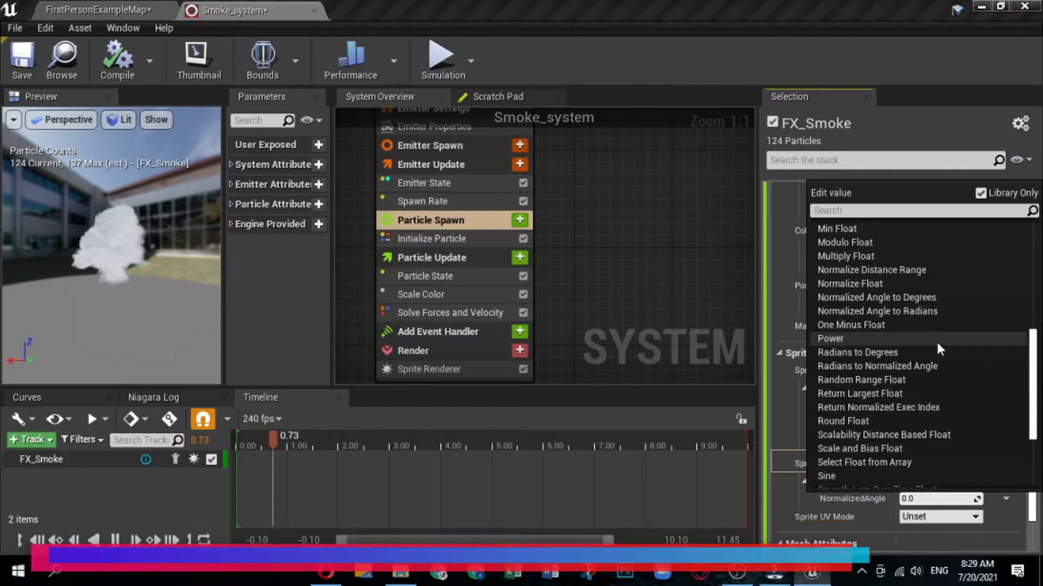
left_click(938, 378)
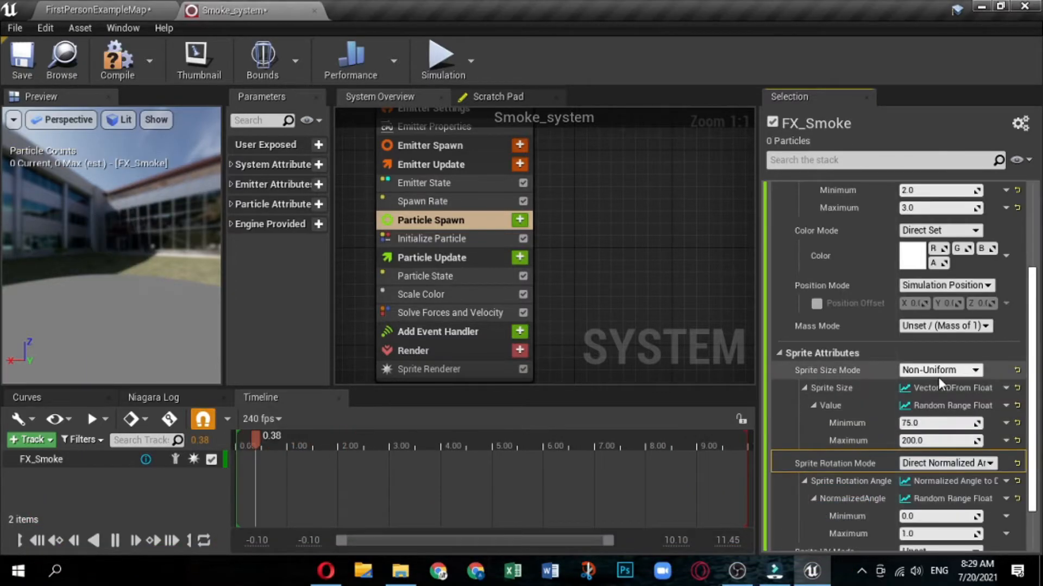
scroll(943, 481, "down", 3)
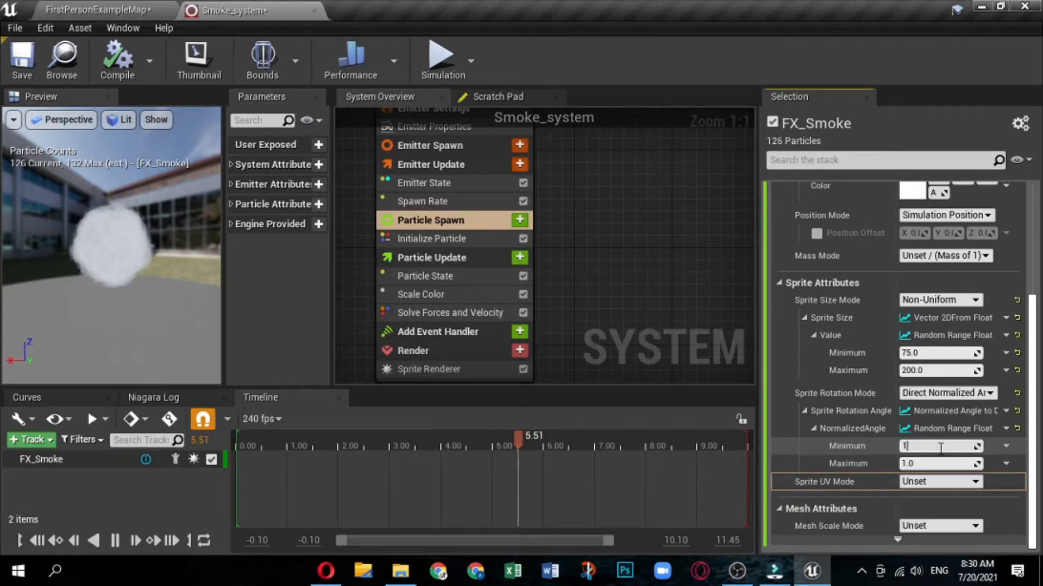
left_click(944, 467)
type("2")
key("Return")
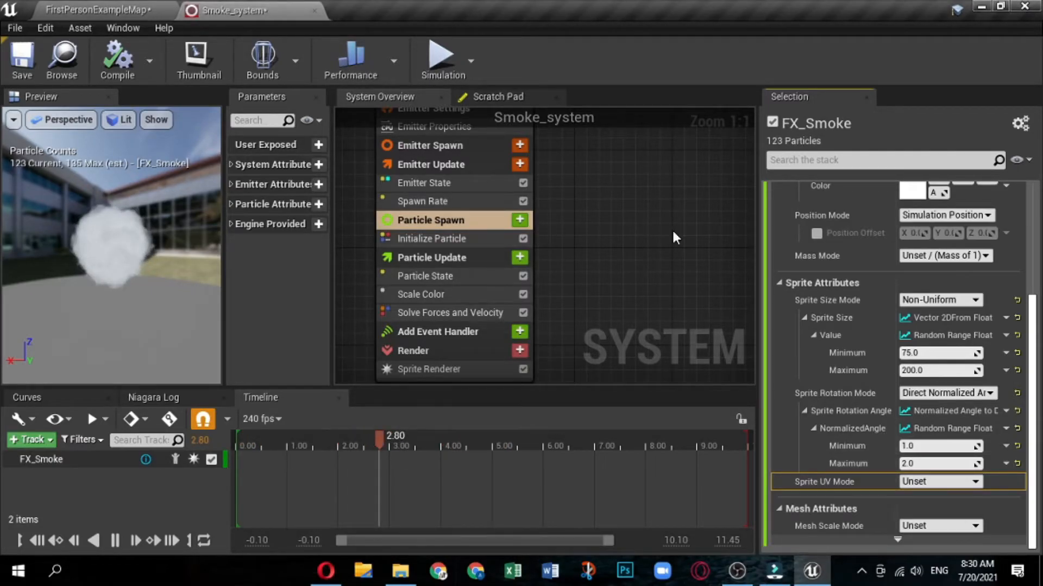
Step: Add an Add Velocity module to the FX_Smoke emitter's Particle Spawn group
scroll(842, 284, "up", 3)
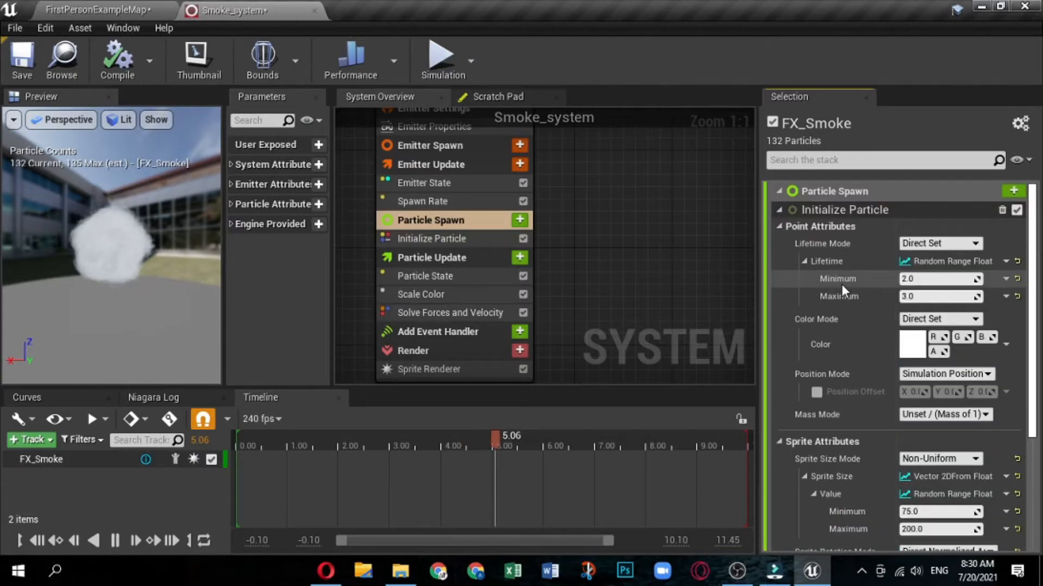
left_click(1014, 191)
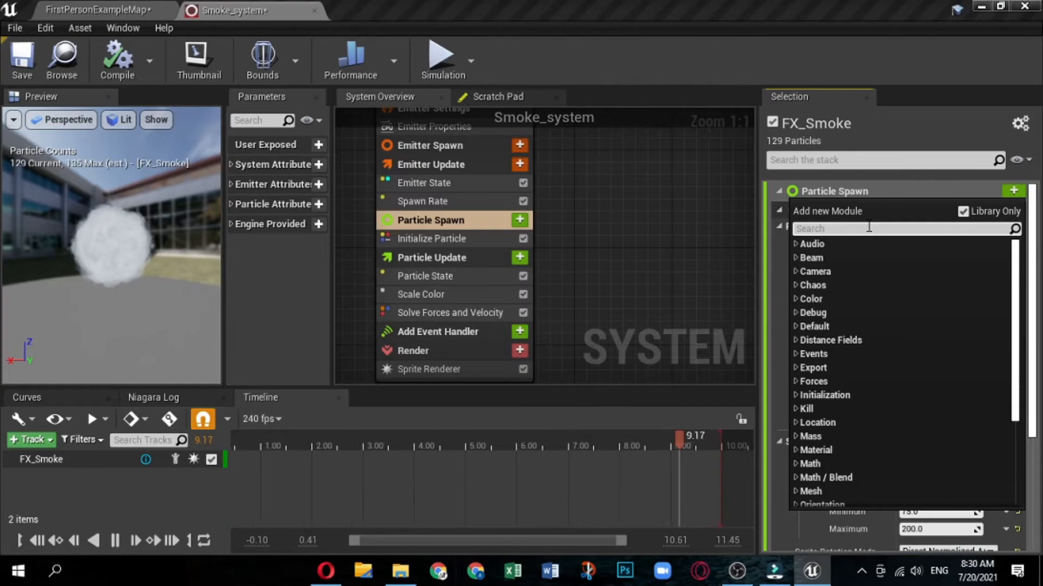
type("velo")
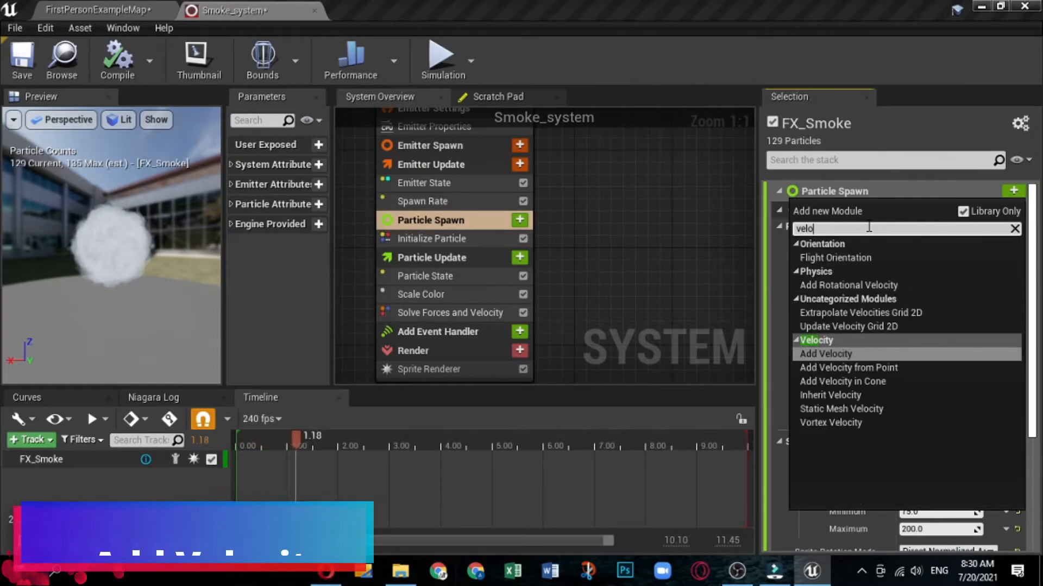
left_click(874, 356)
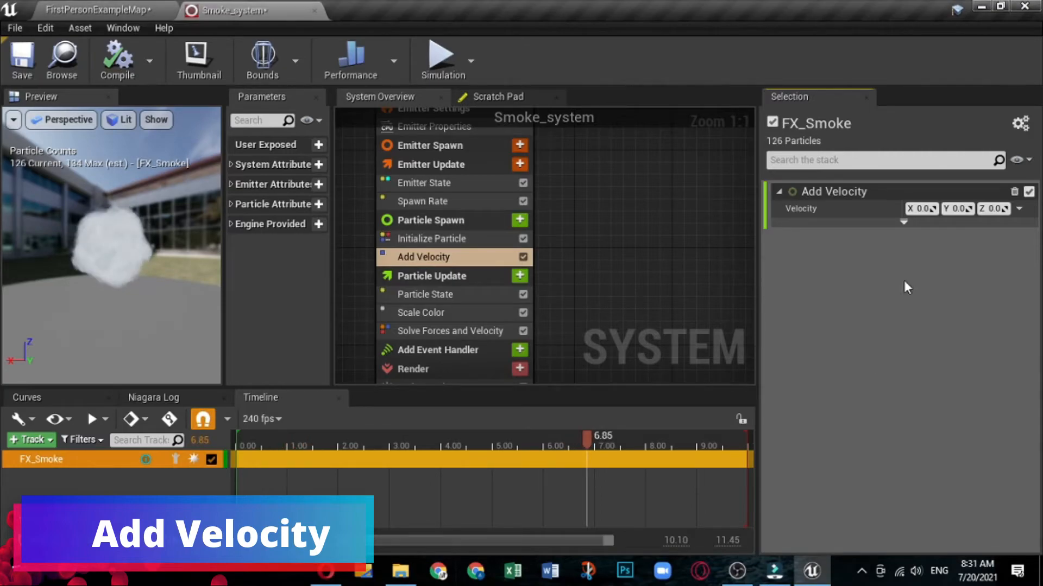
Step: Drive the Velocity with Random Range Vector, using a Minimum Z of 50 and a Maximum Z of 200
left_click(1019, 209)
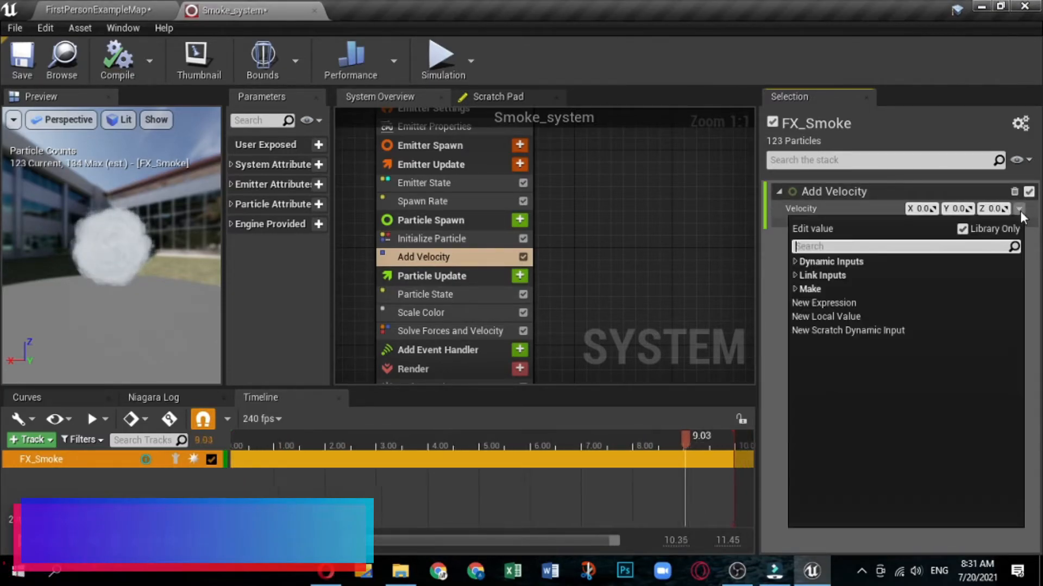
left_click(794, 263)
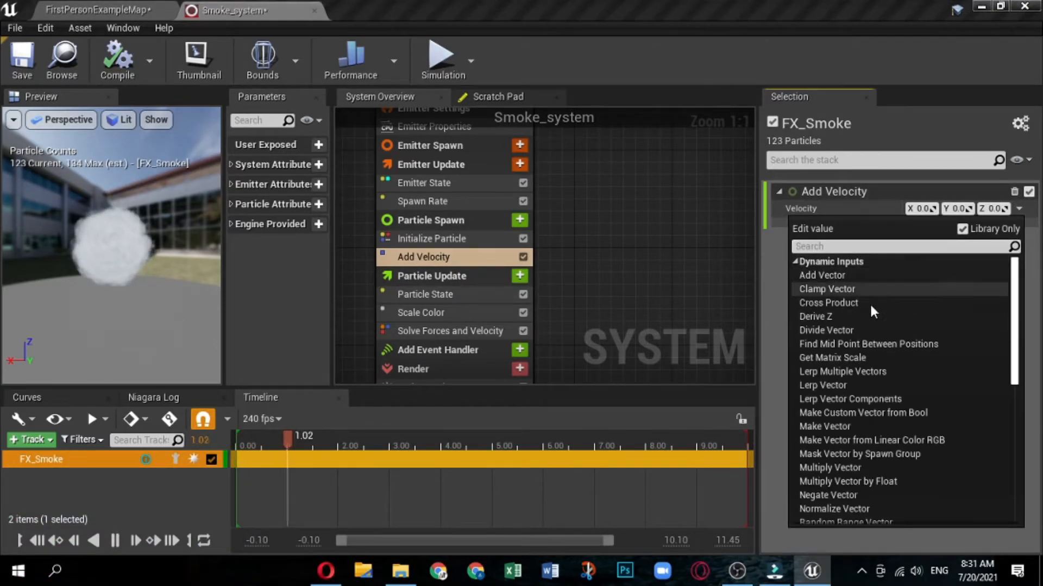
scroll(893, 329, "down", 5)
scroll(894, 331, "down", 4)
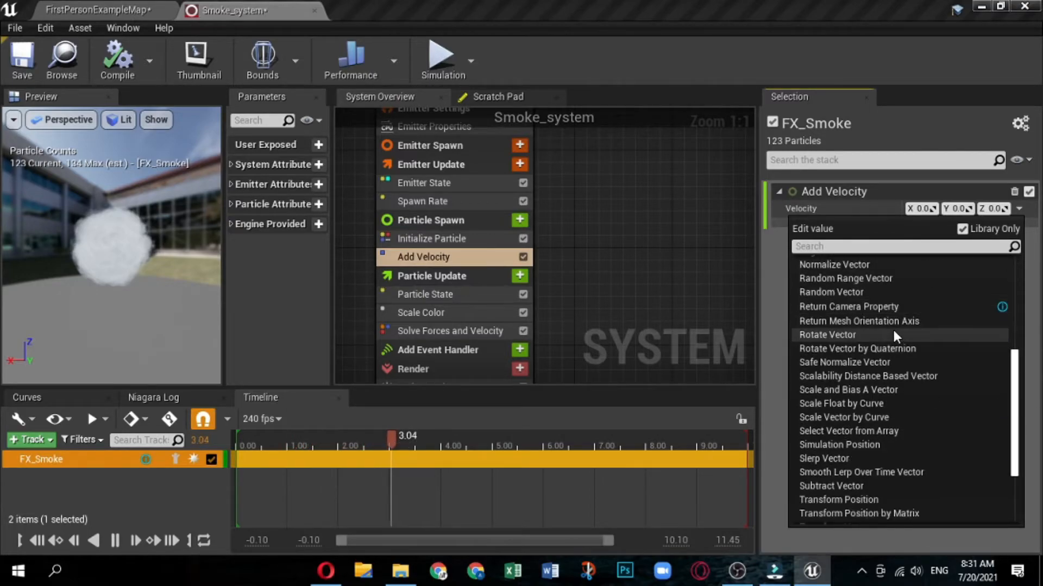
scroll(894, 332, "up", 2)
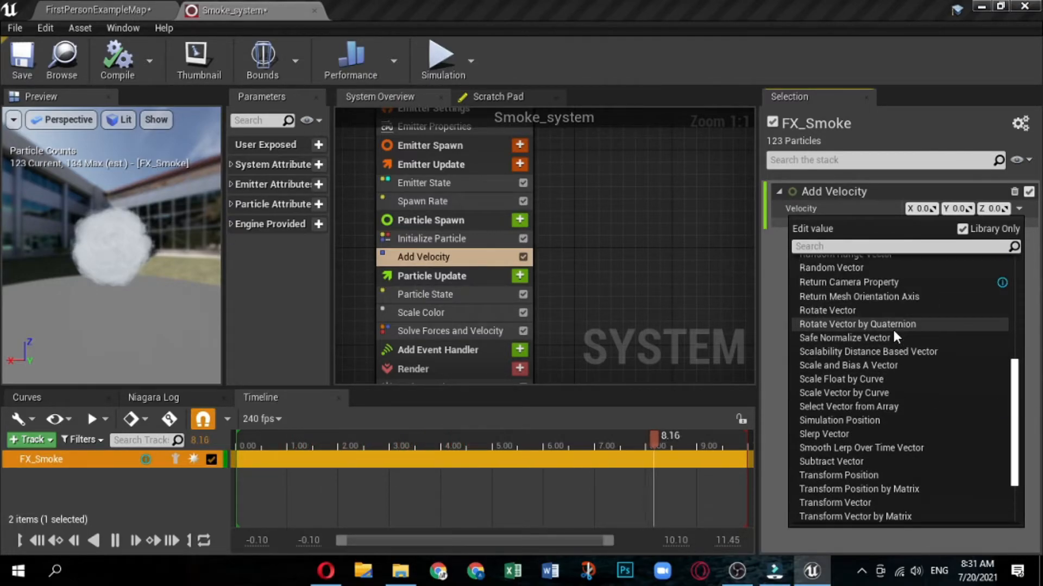
scroll(893, 331, "up", 2)
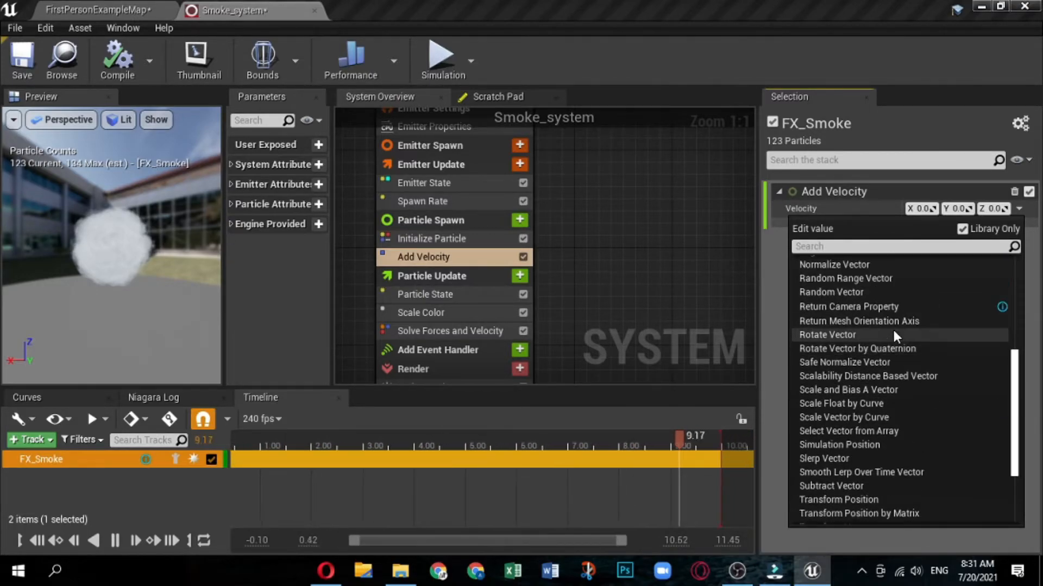
left_click(879, 279)
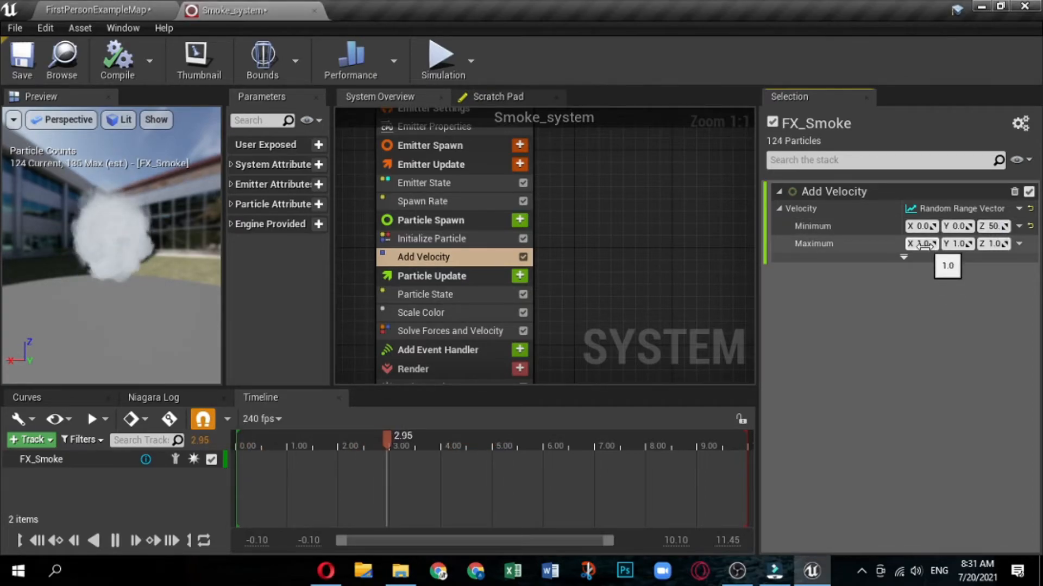
left_click(994, 243)
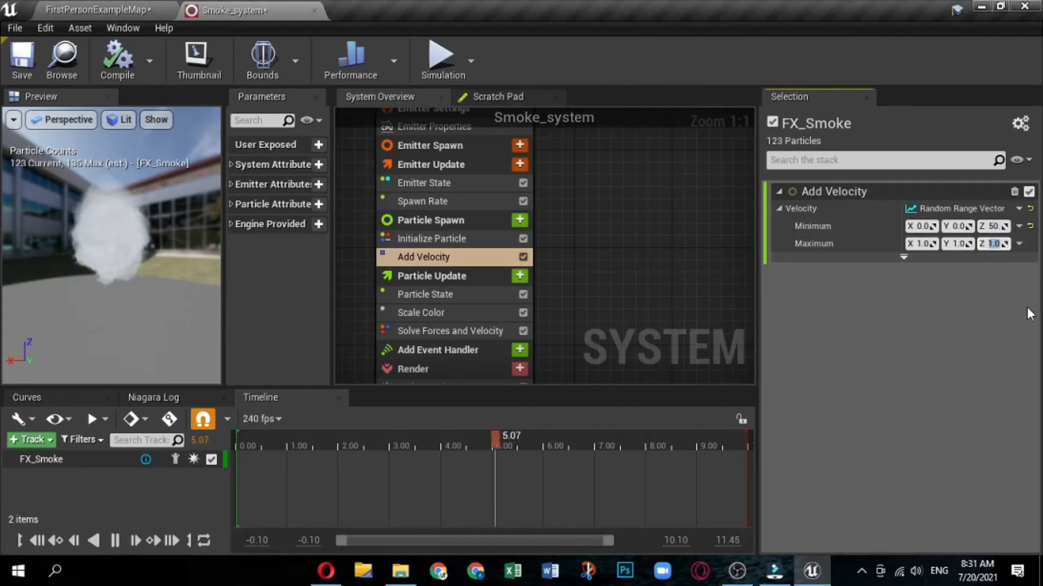
key("Return")
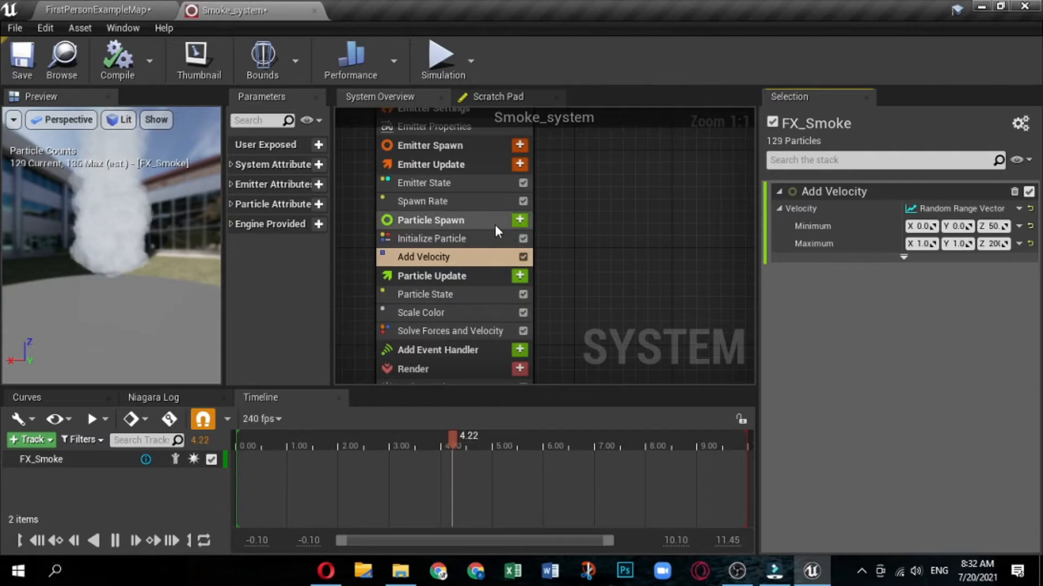
Step: Add a Sphere Location module to Particle Spawn and set its Sphere Radius to 64
left_click(519, 220)
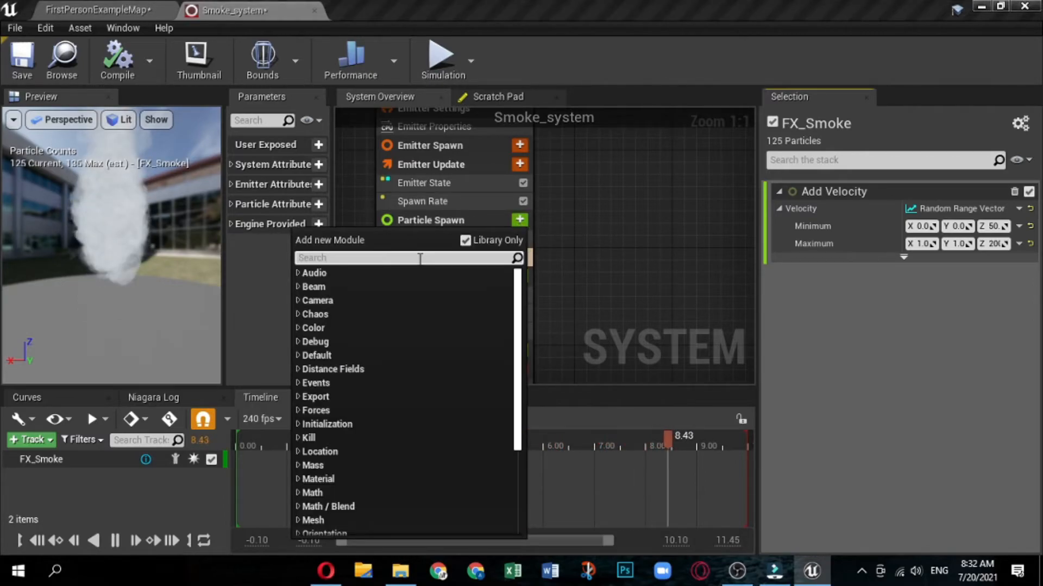
type("sp")
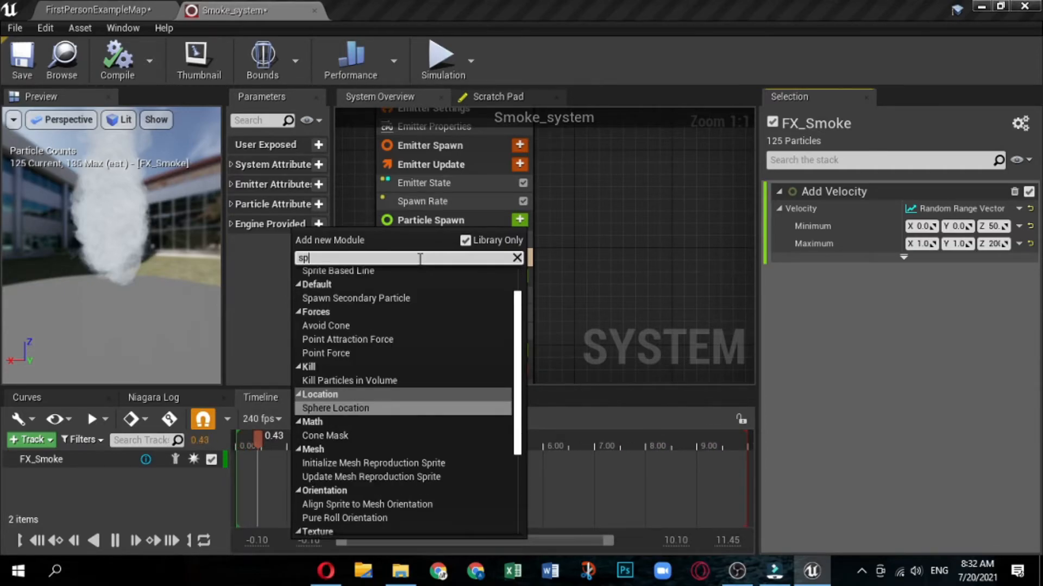
left_click(378, 408)
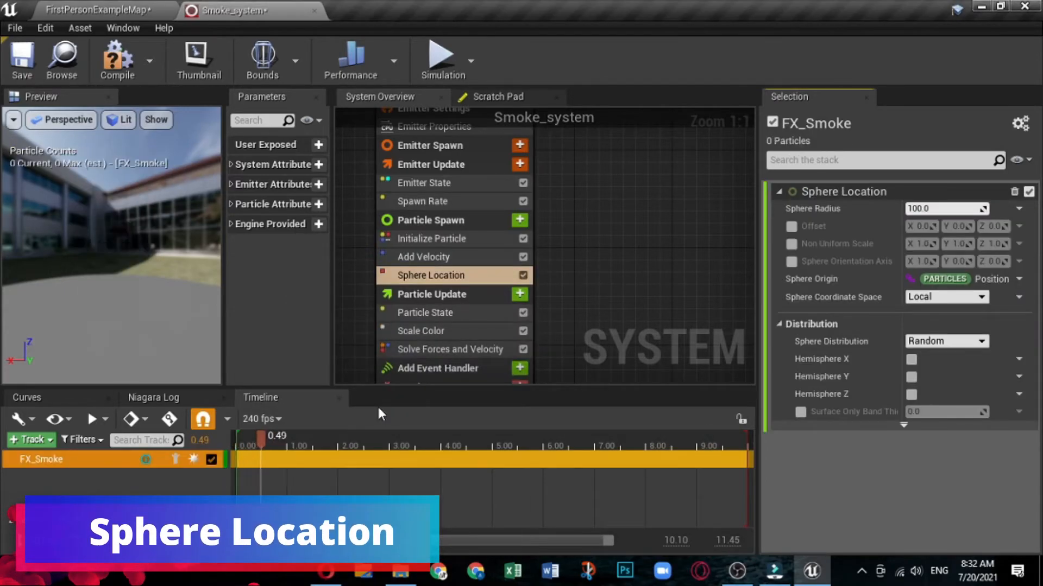
left_click(942, 208)
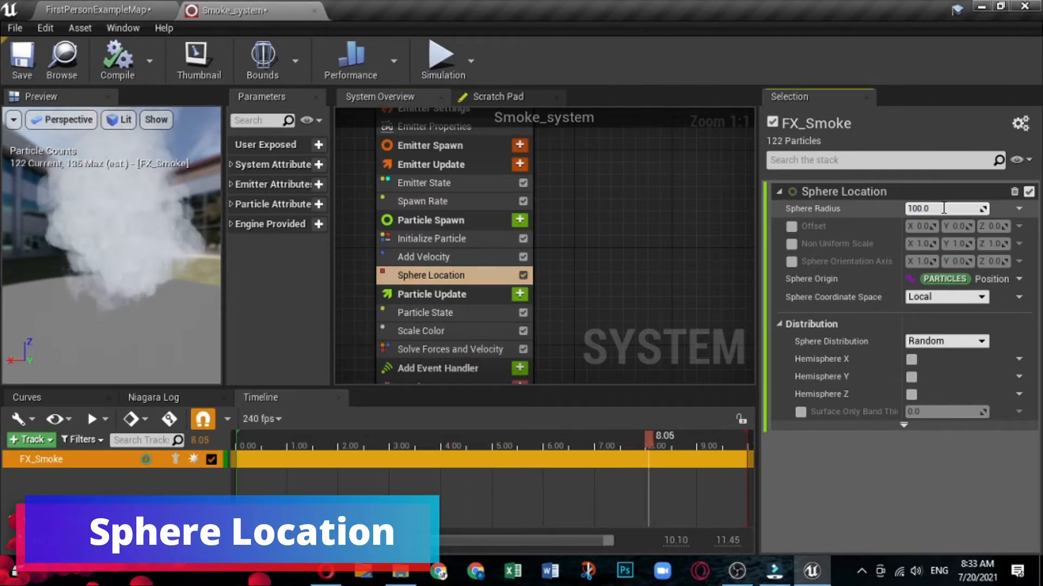
type("64")
key("Return")
left_click(906, 451)
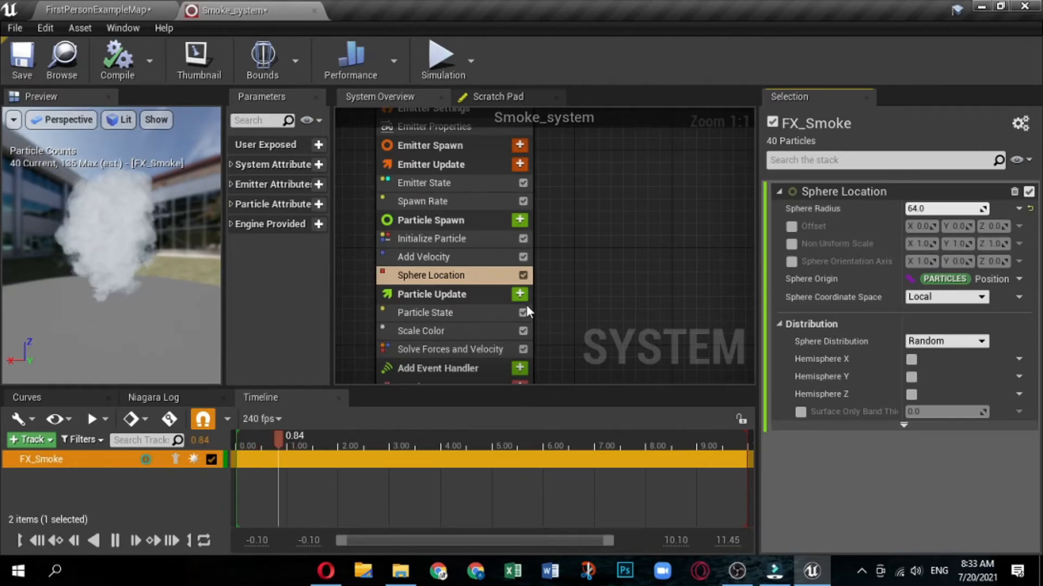
Step: Add a Sub UVAnimation module to Particle Spawn and check its Start Frame and End Frame against the smoke texture grid
left_click(520, 220)
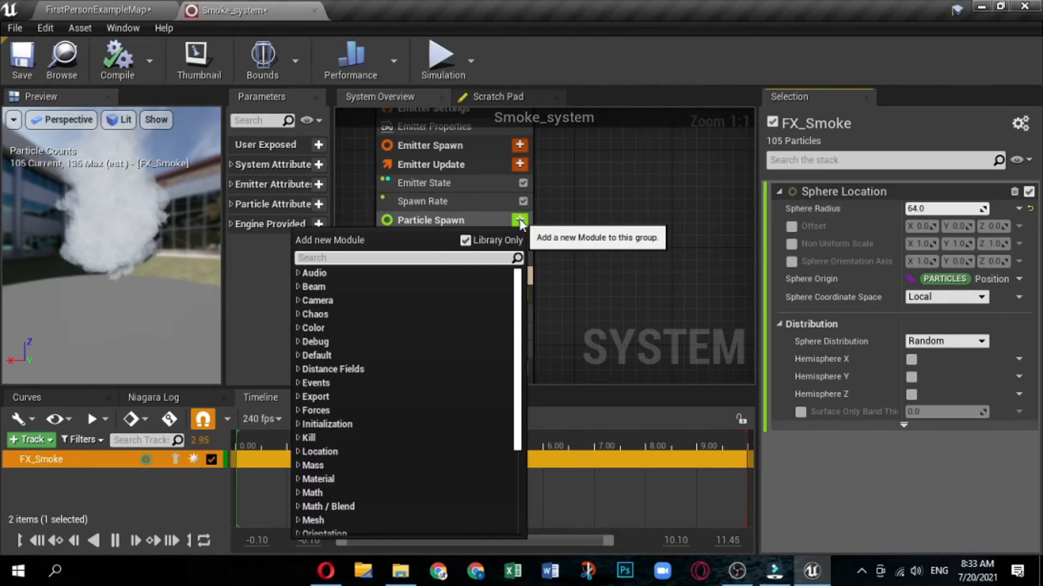
type("su")
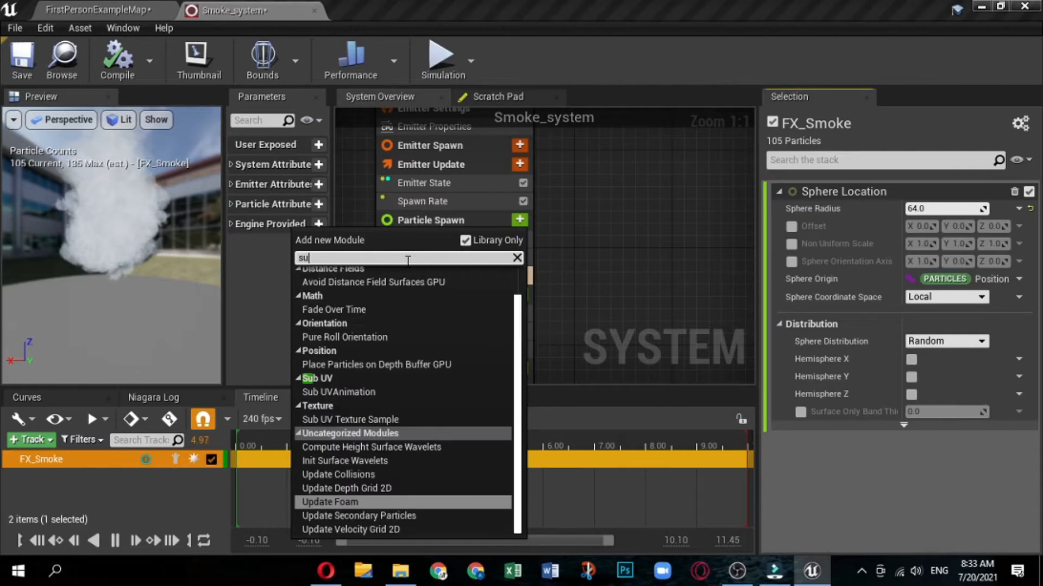
type("b")
left_click(381, 292)
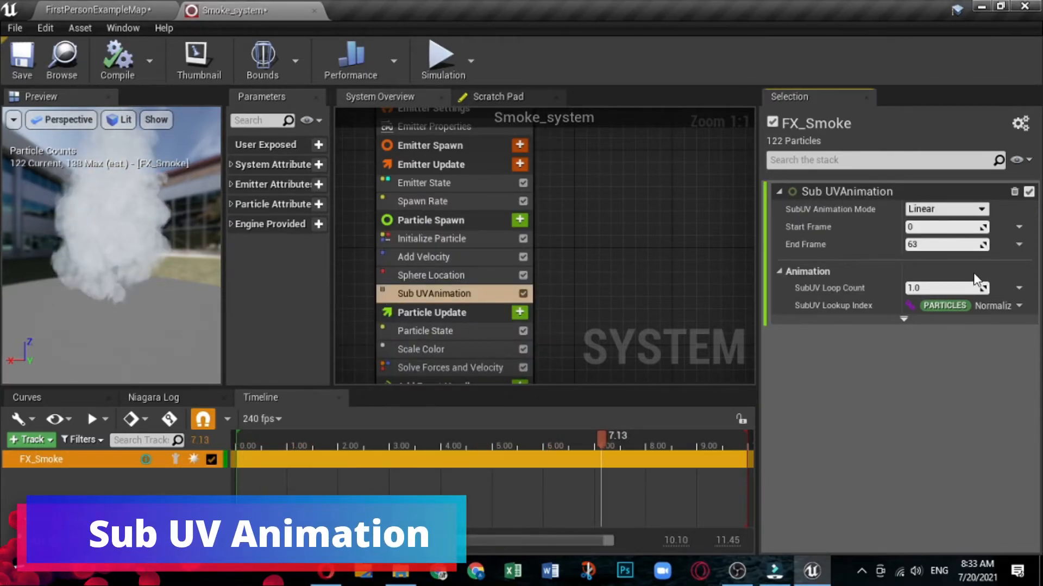
left_click(937, 225)
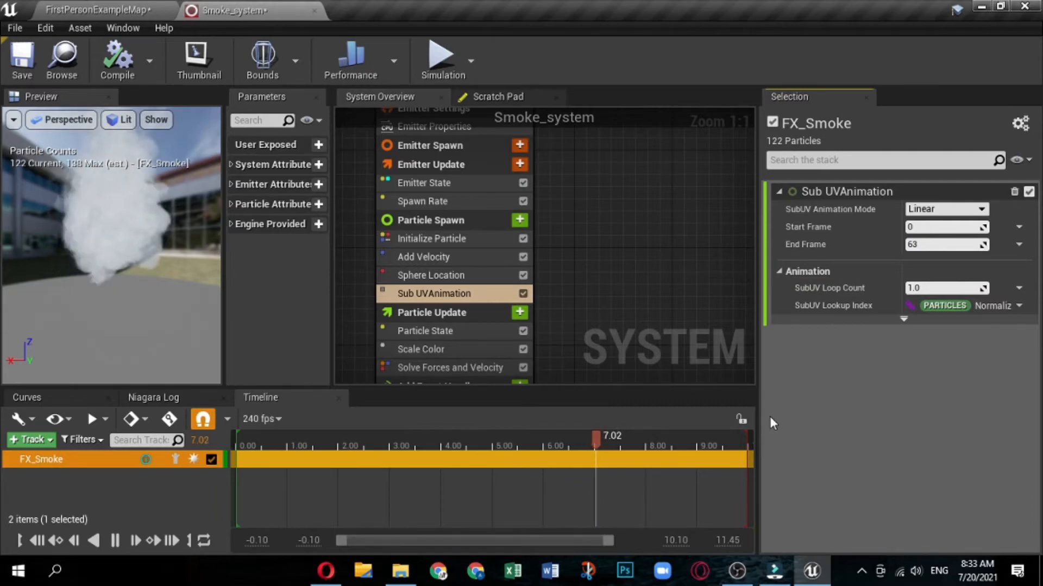
left_click(937, 226)
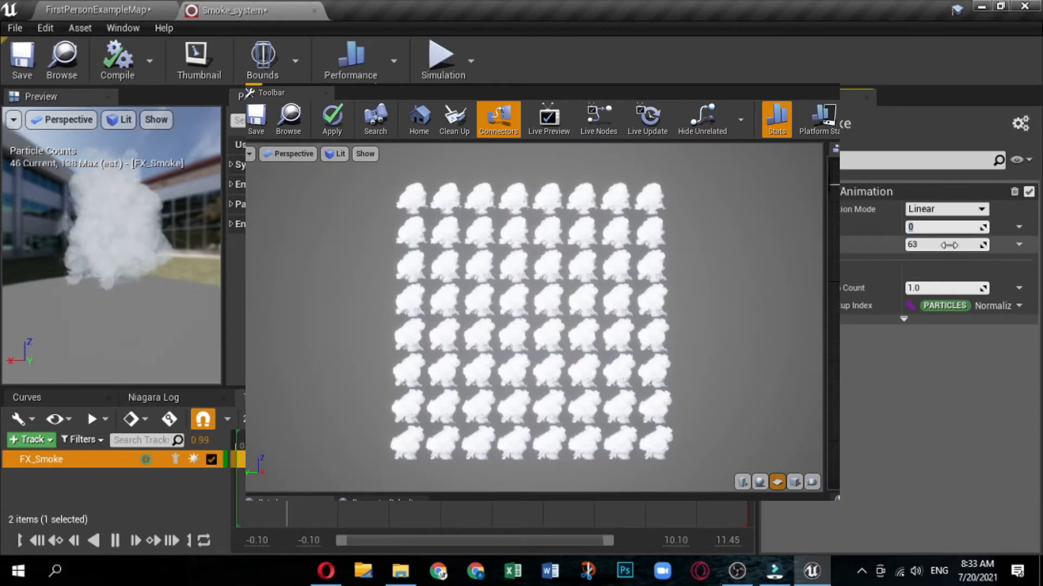
left_click(946, 273)
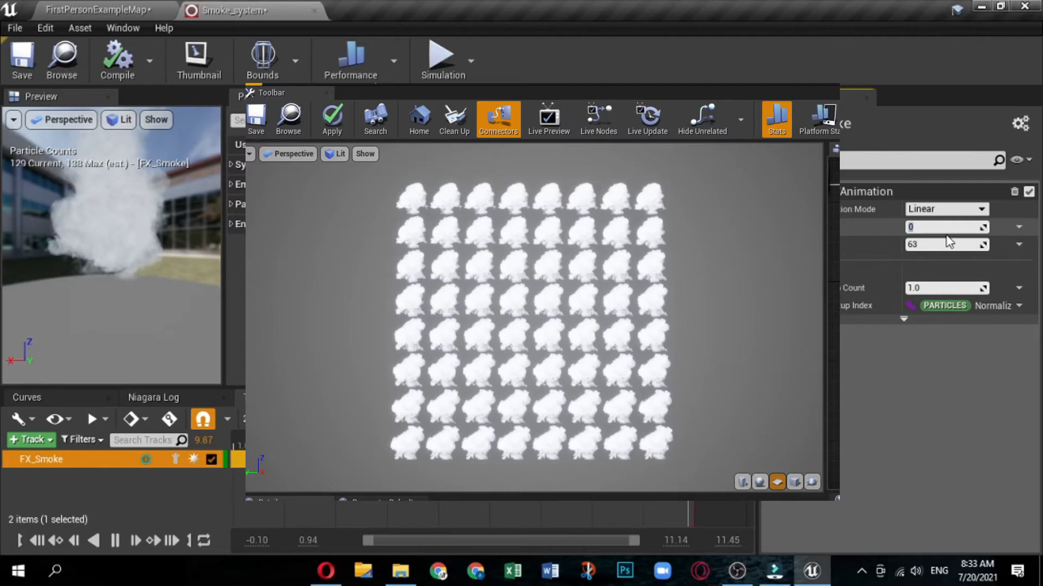
left_click(947, 274)
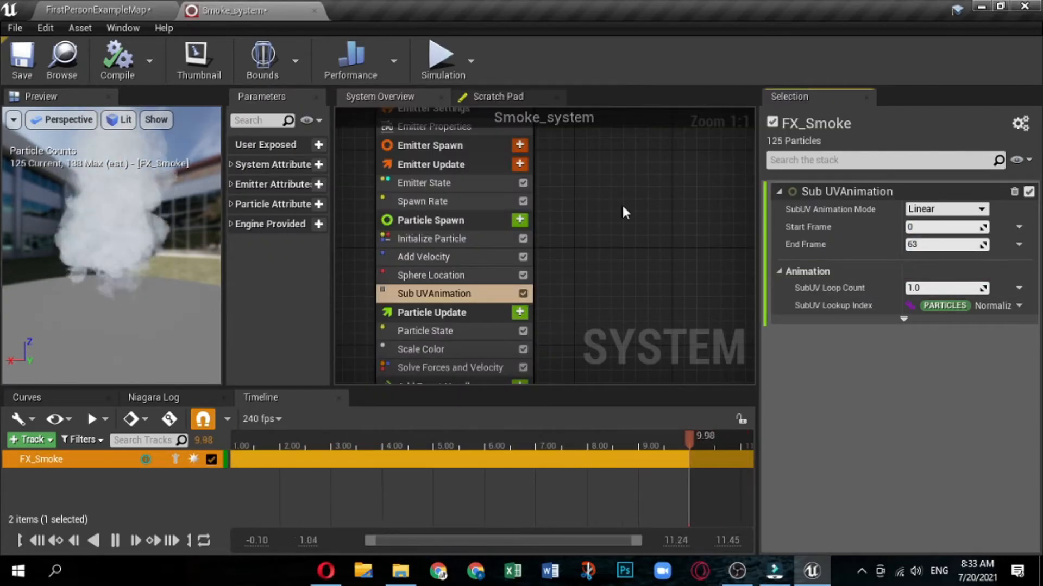
Step: Add an Acceleration Force module to Particle Update and fix its unmet dependency by moving it before SolveForcesAndVelocity
left_click(475, 310)
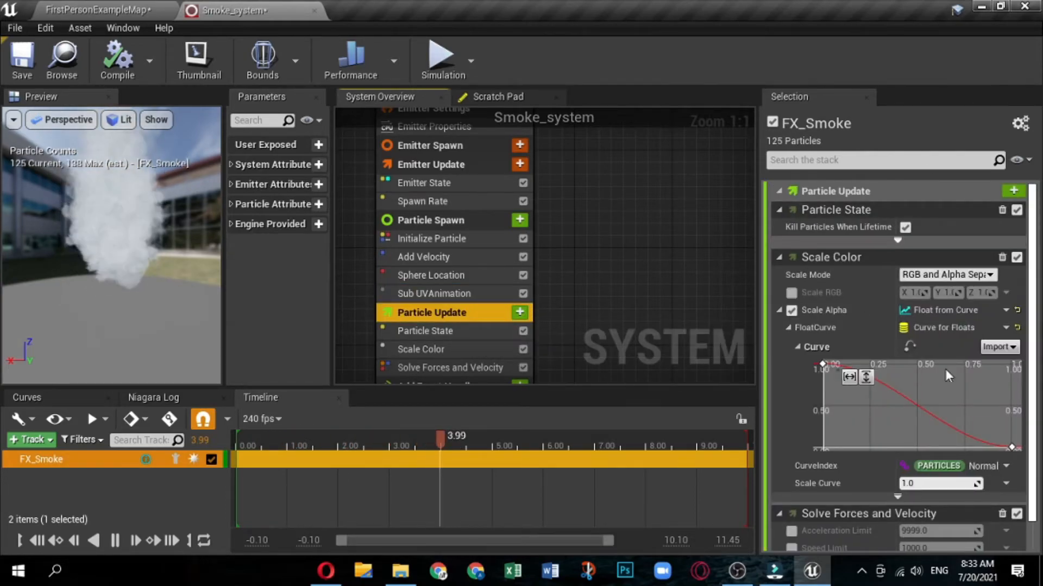
left_click(1014, 190)
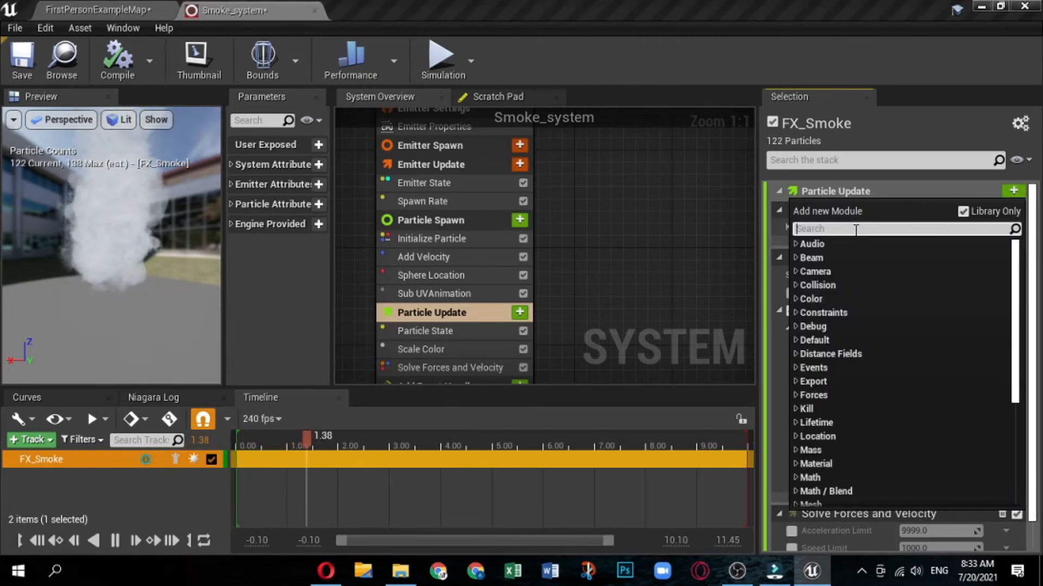
type("fo")
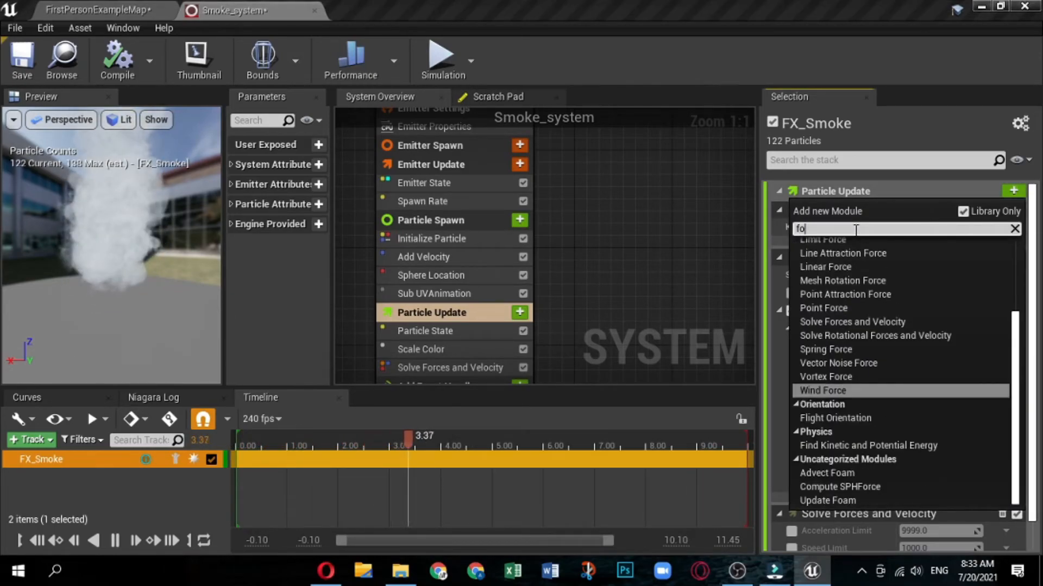
type("r")
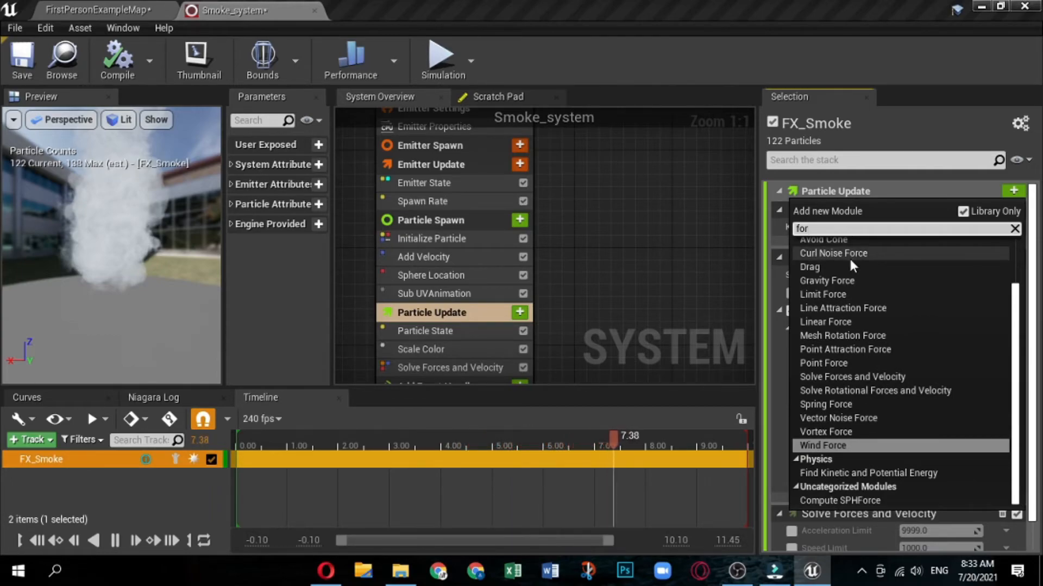
scroll(923, 246, "up", 2)
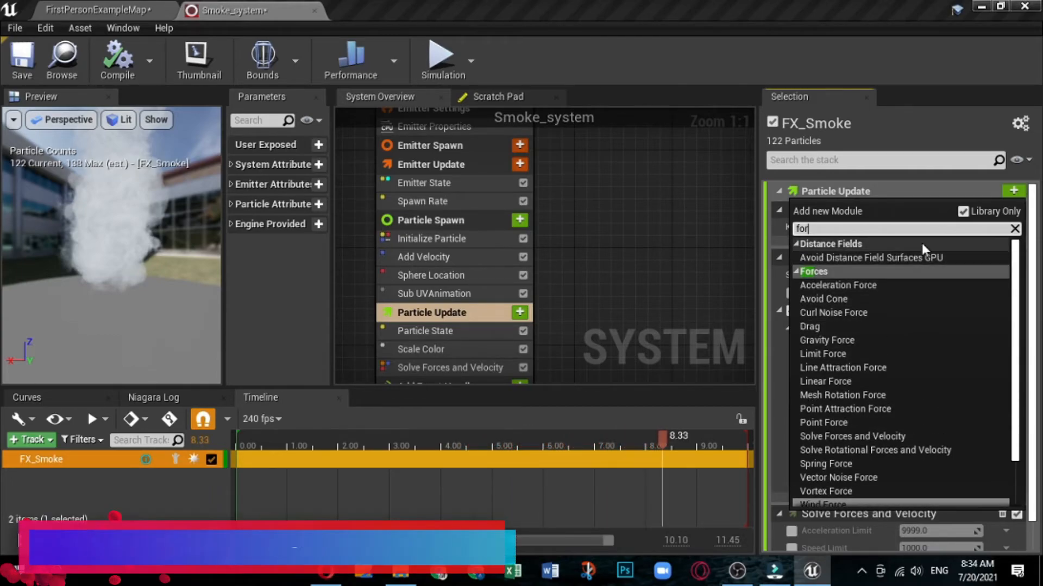
left_click(854, 286)
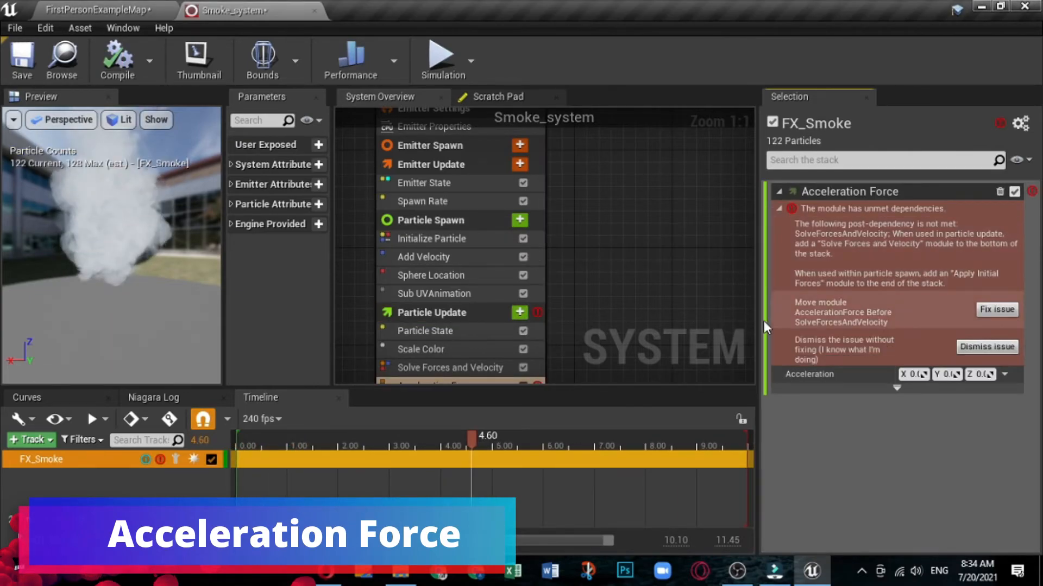
left_click(1003, 309)
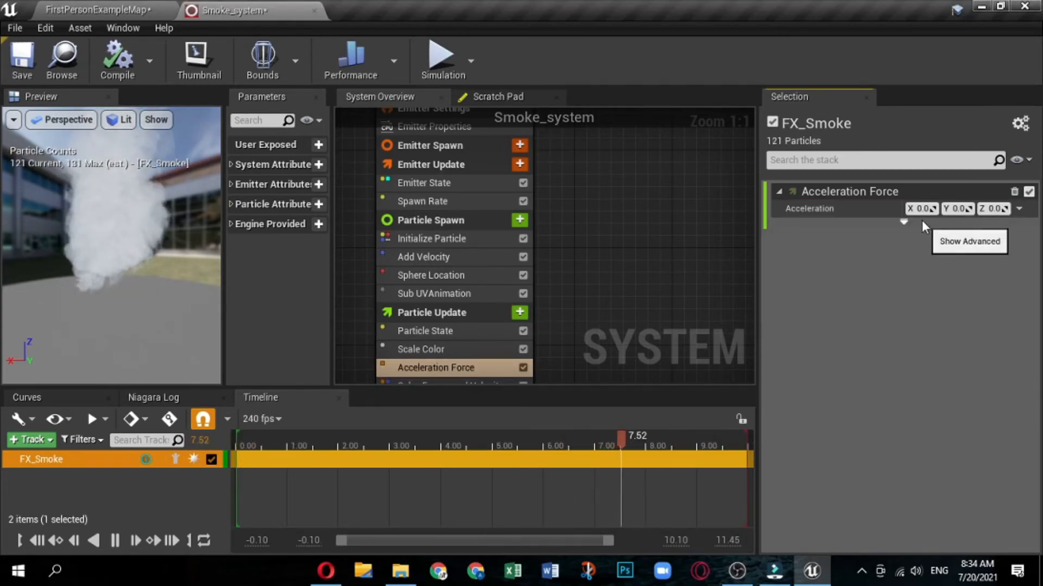
Step: Set the Acceleration Force's Z acceleration to 500
left_click(991, 208)
type("50")
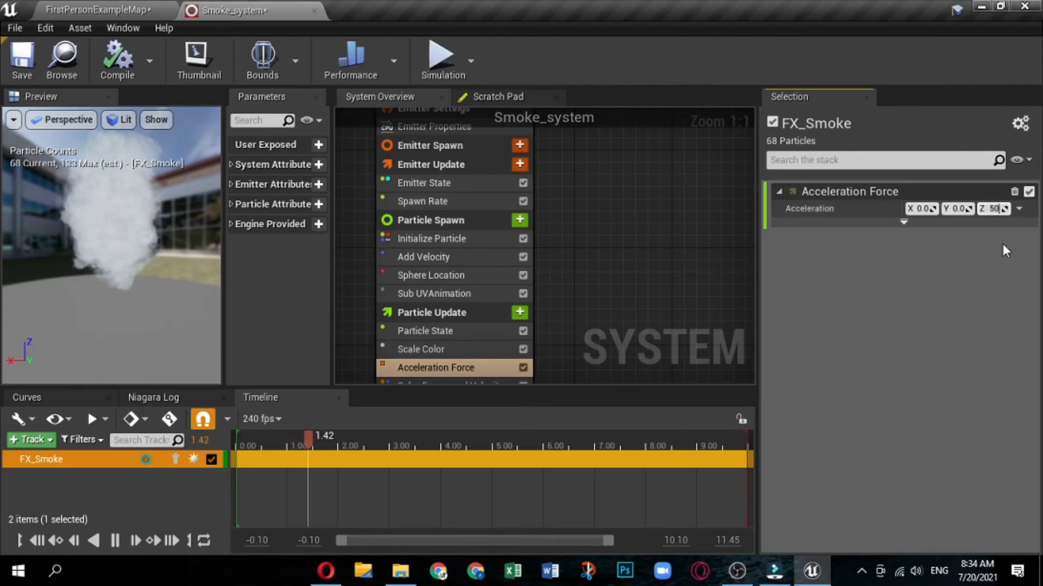
type("0")
key("Return")
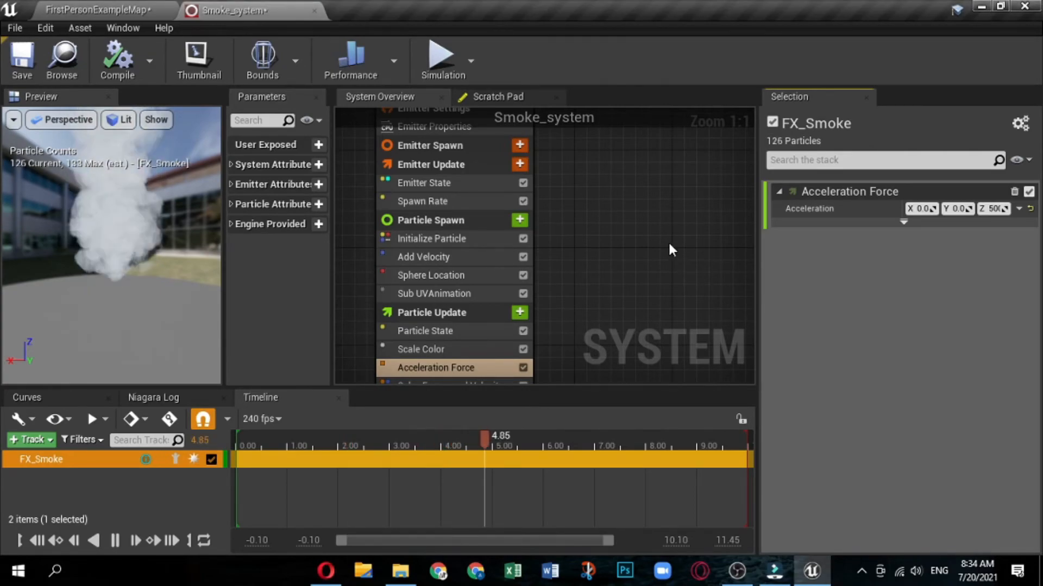
Step: Close the Selection panel and restore it by showing Selected Emitters again
left_click(867, 99)
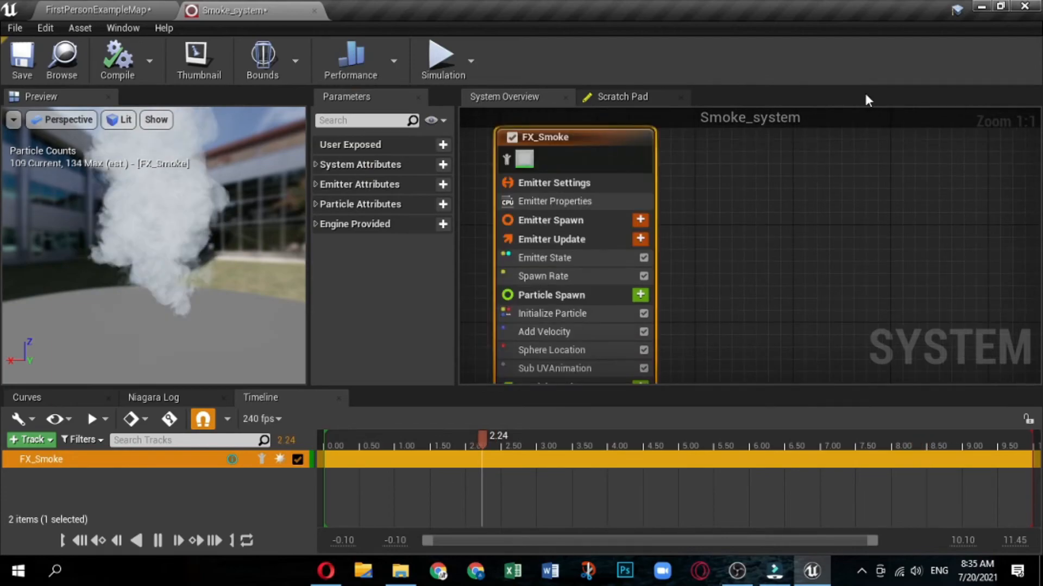
left_click(111, 26)
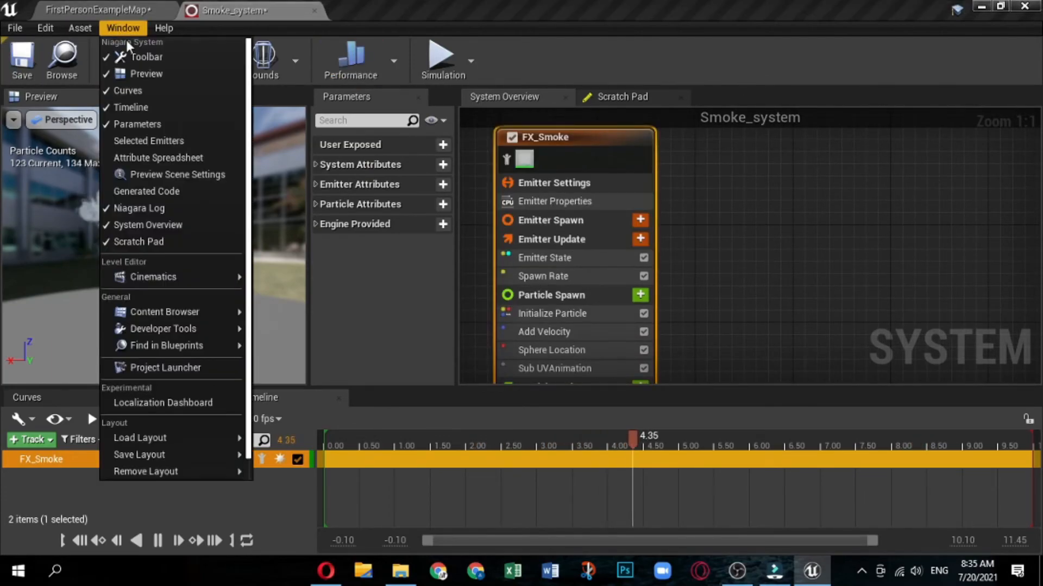
left_click(145, 140)
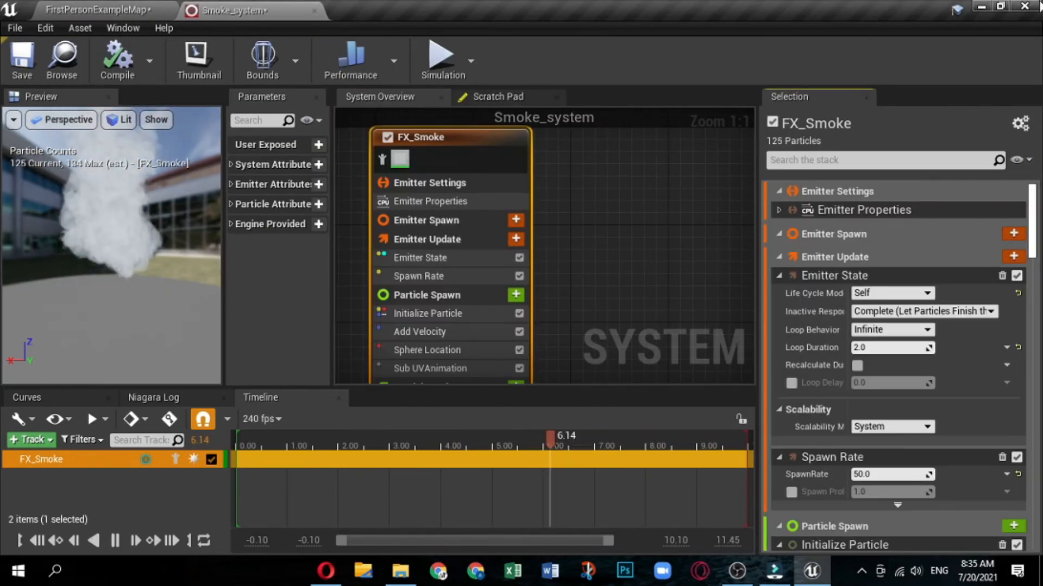
Step: Create a standalone emitter asset from the FX_Smoke emitter and save it as FX_Smoke1 in StarterContent/Naigra/TN
left_click(1020, 125)
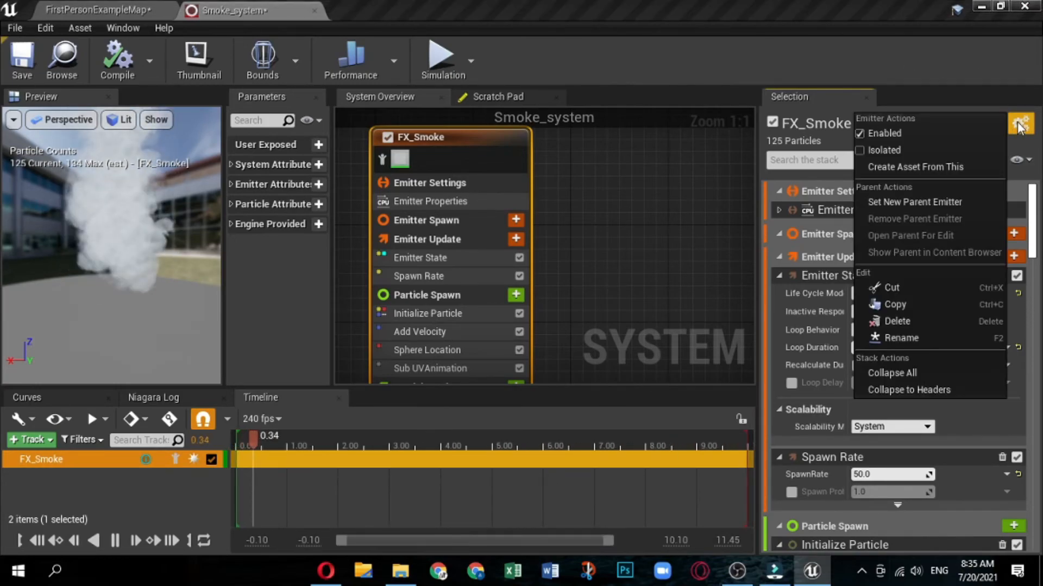
left_click(924, 167)
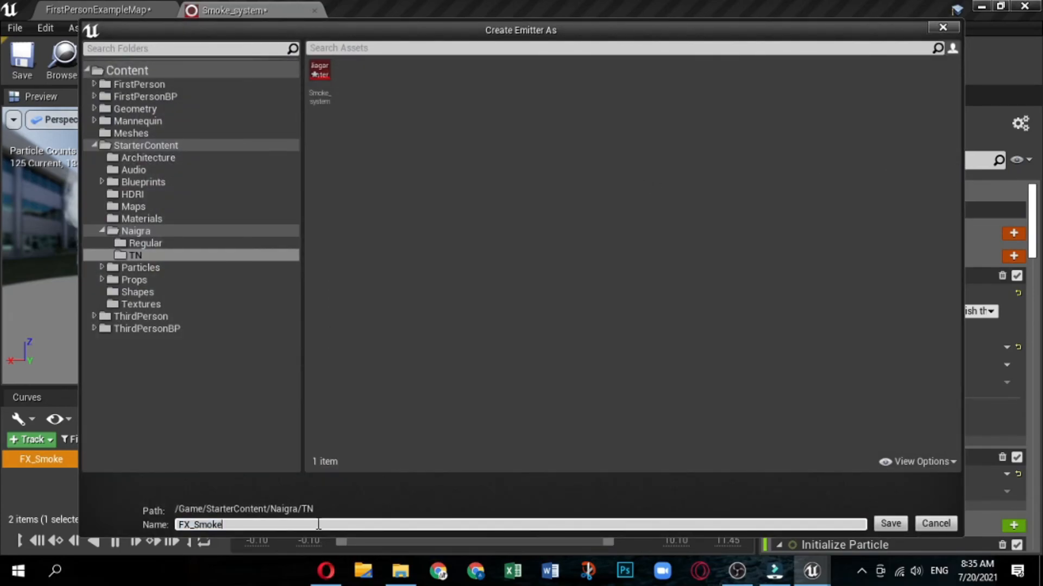
left_click(891, 524)
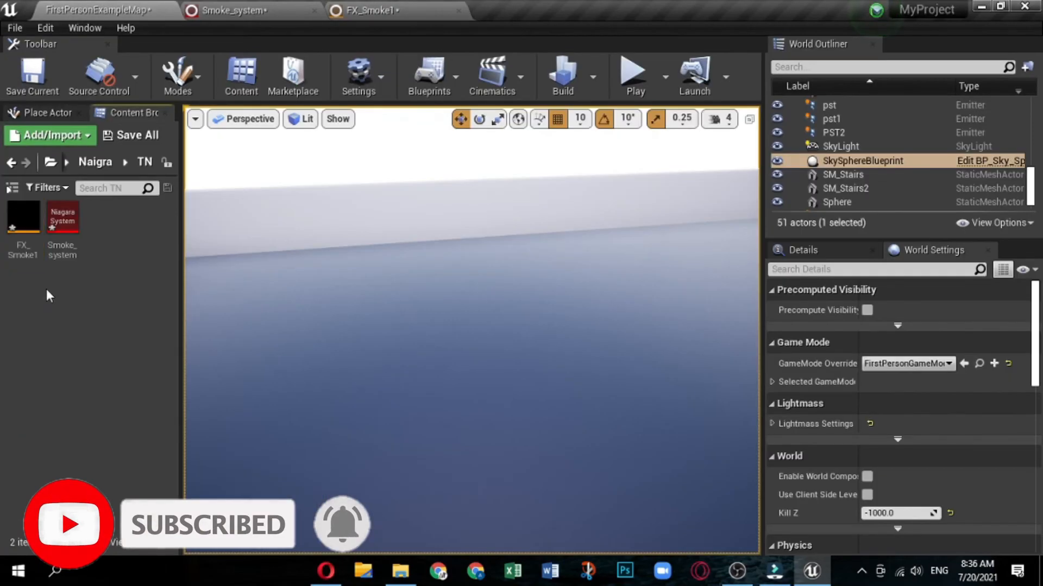
Step: Place the Smoke_system Niagara system on the floor of the FirstPersonExampleMap level and inspect the smoke in the viewport
left_click_drag(61, 220, 453, 322)
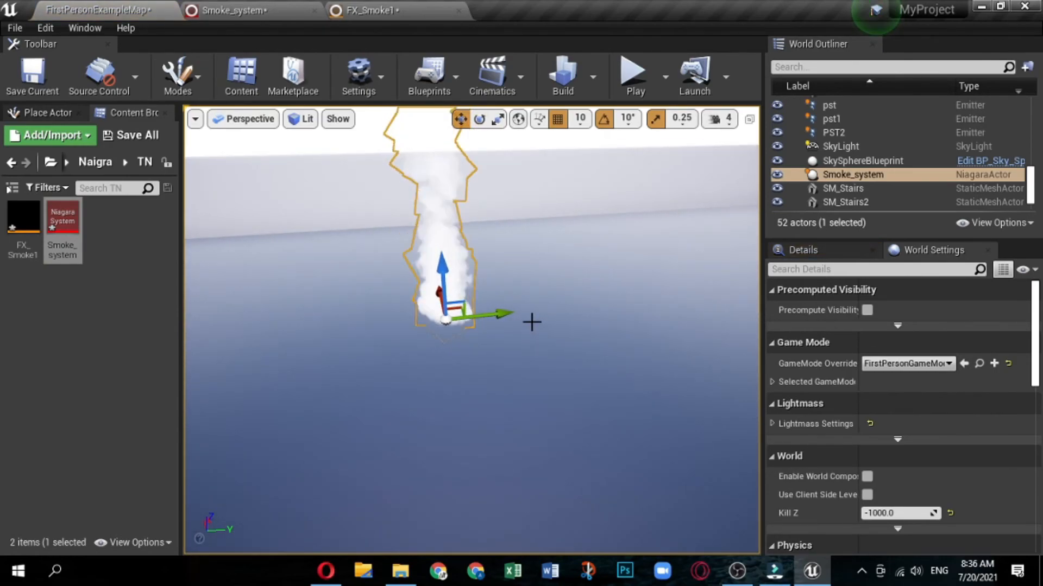
mouse_move(539, 322)
right_mouse_down()
mouse_move(524, 335)
mouse_move(540, 331)
right_mouse_up()
left_click(540, 175)
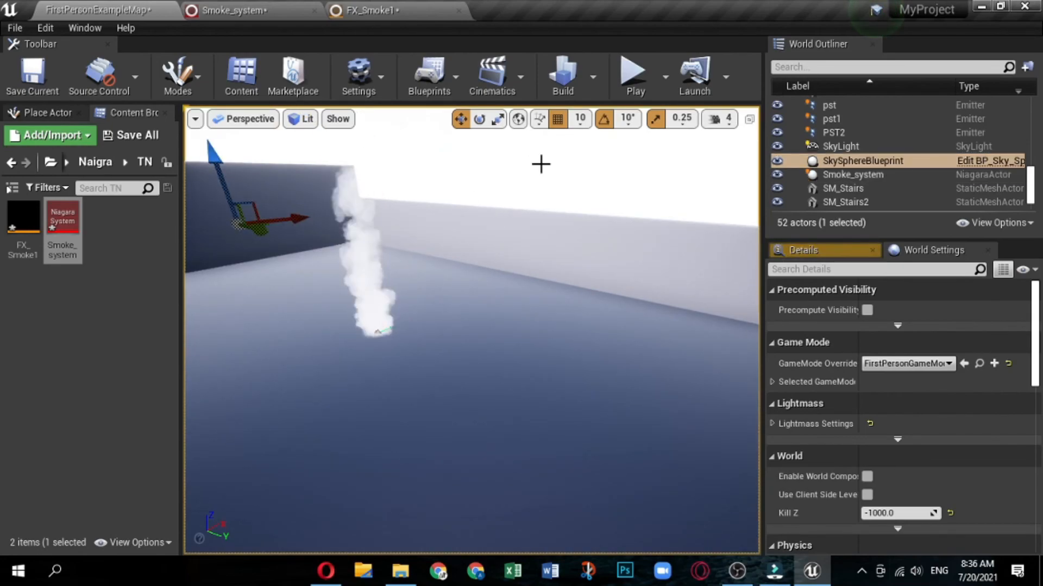
mouse_move(540, 163)
right_mouse_down()
mouse_move(508, 166)
mouse_move(543, 166)
mouse_move(532, 155)
mouse_move(548, 154)
mouse_move(535, 155)
right_mouse_up()
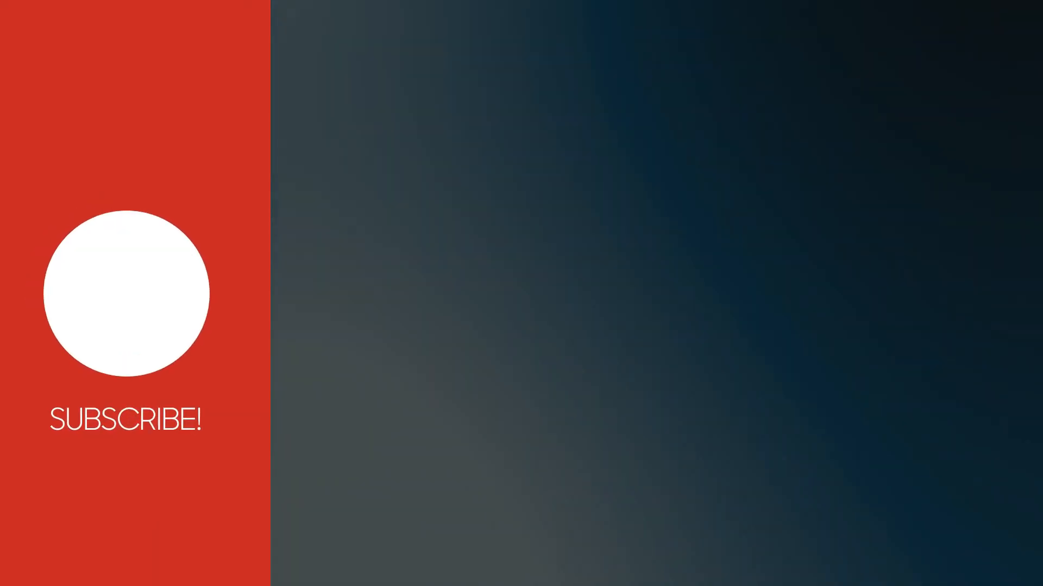